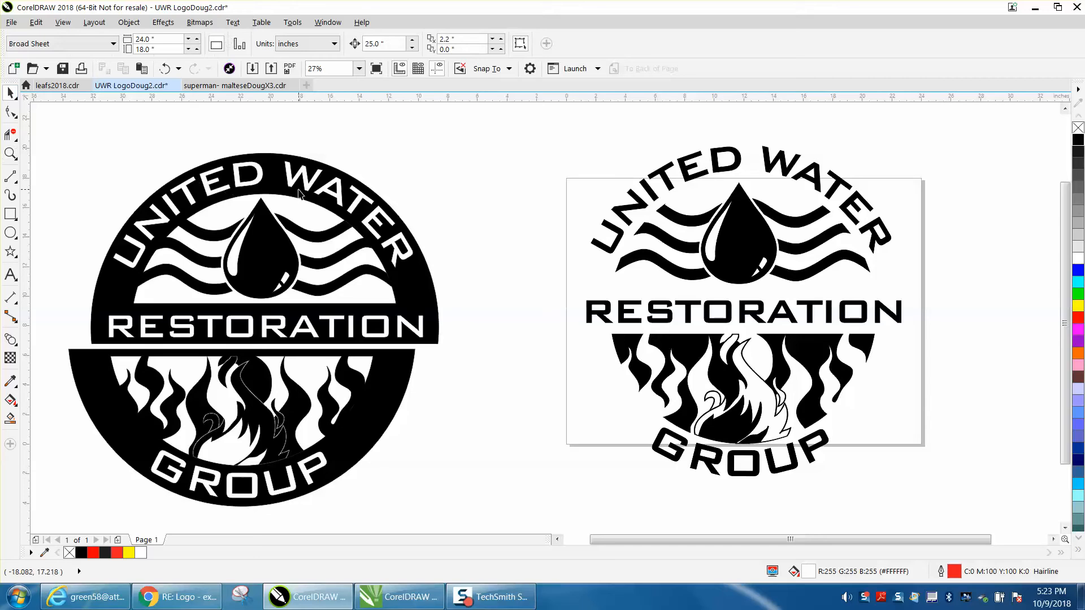
Move the upper half of the solid black logo against its lower half to complete the circle.
left_click_drag(92, 342, 70, 347)
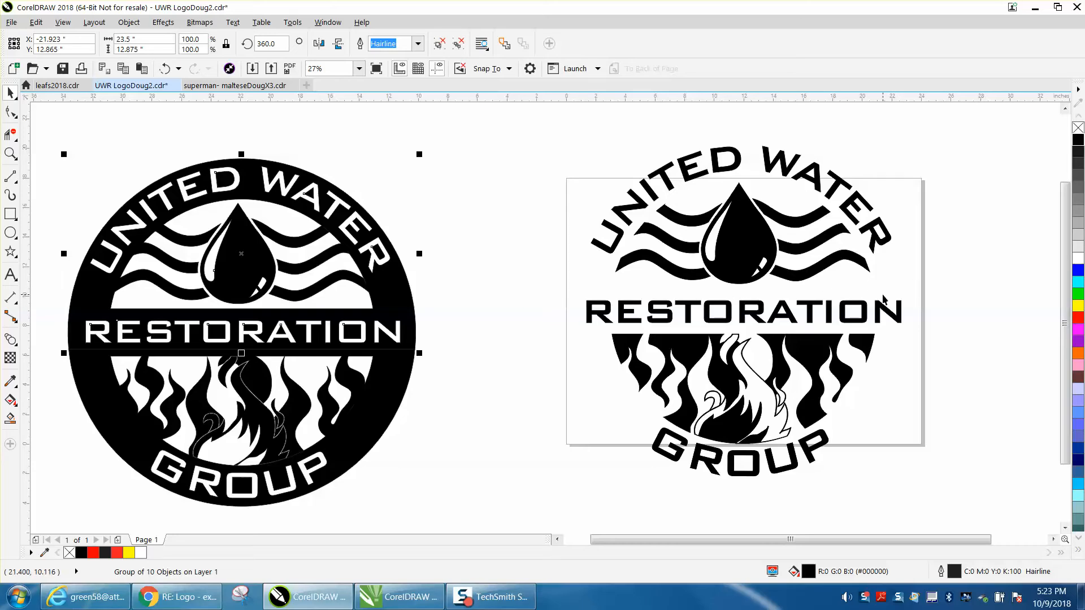
left_click(825, 276)
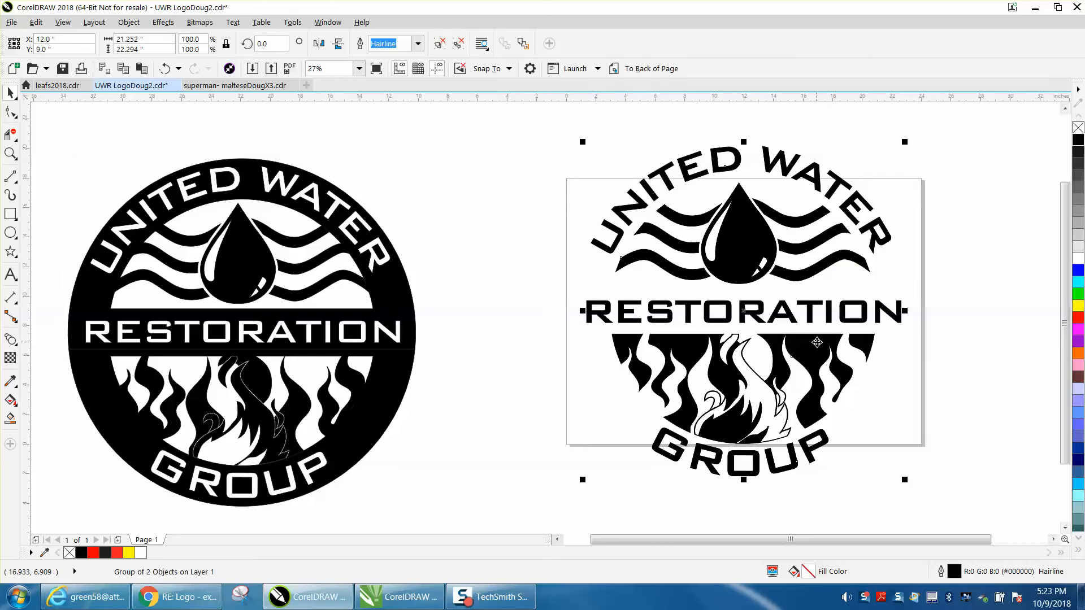
left_click(487, 329)
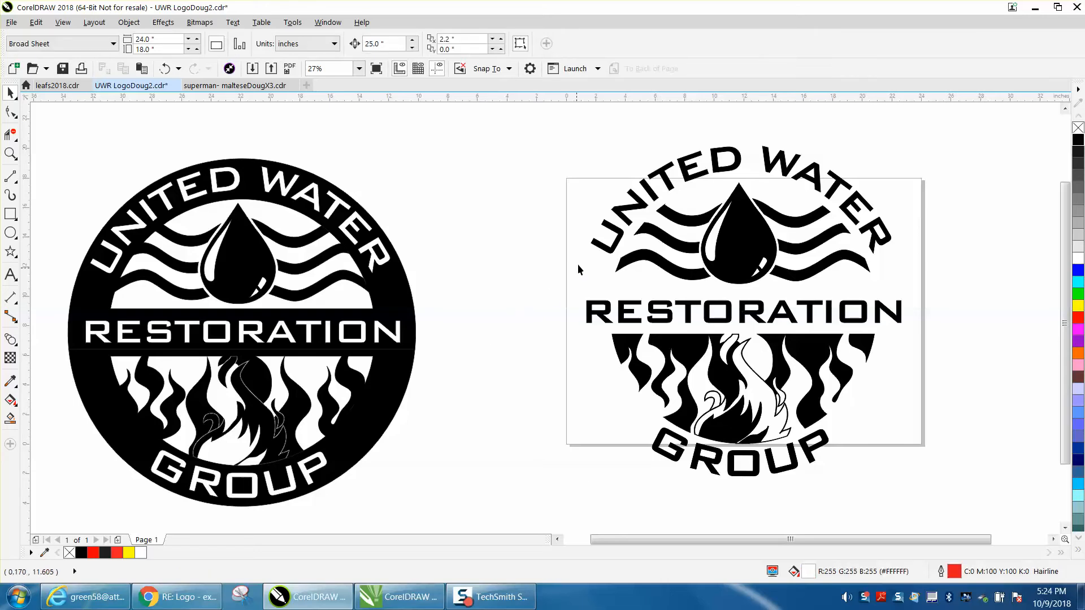
Align the open-lettered logo to the top of a temporary page-sized 24 by 18 inch rectangle, and delete the rectangle.
double_click(10, 214)
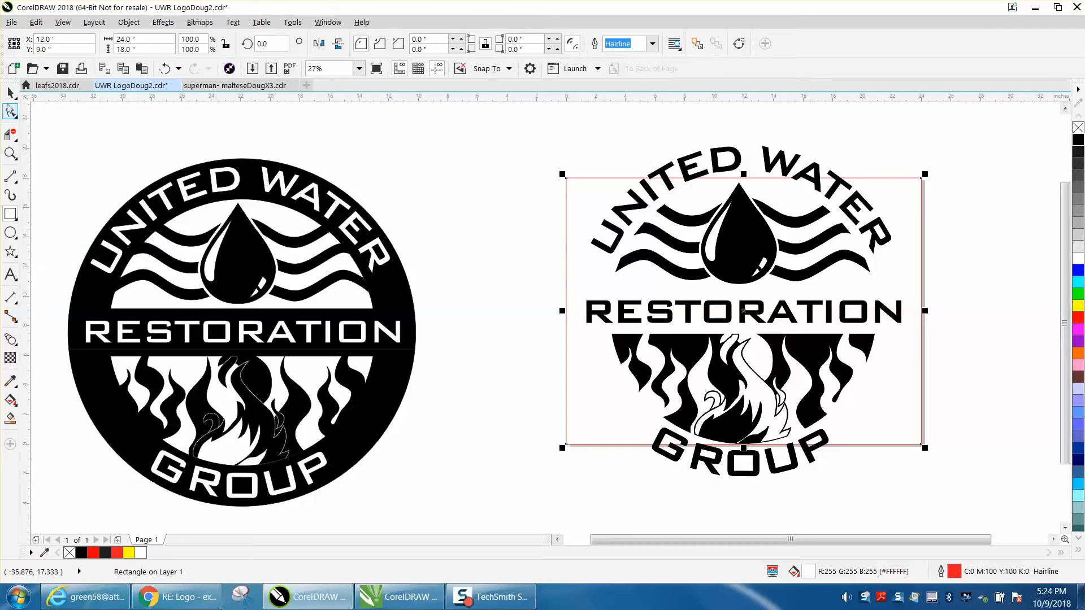
left_click(12, 94)
left_click_drag(522, 124, 976, 493)
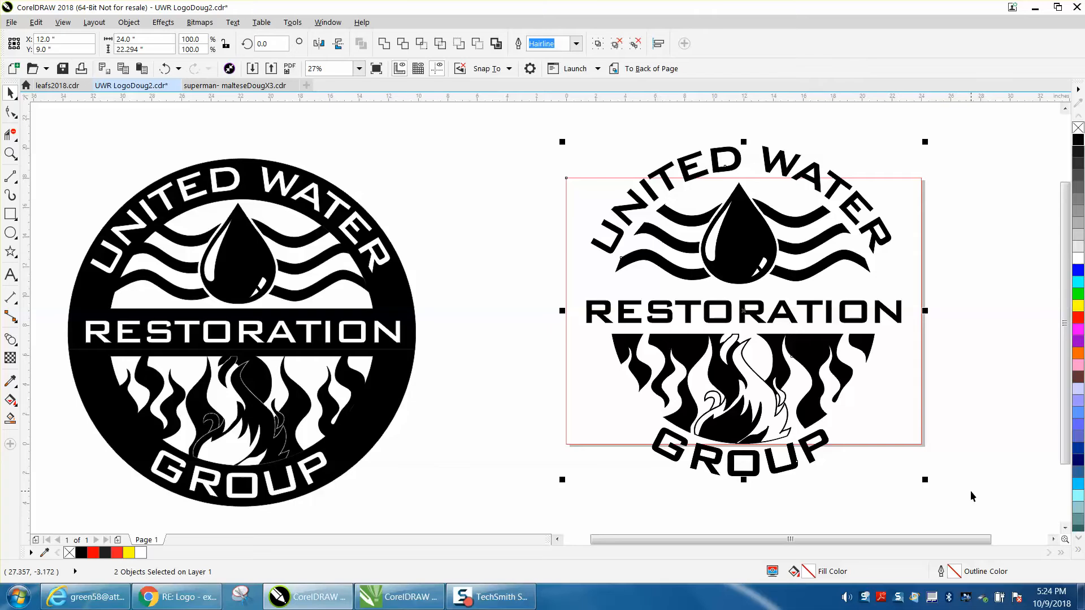
key("t")
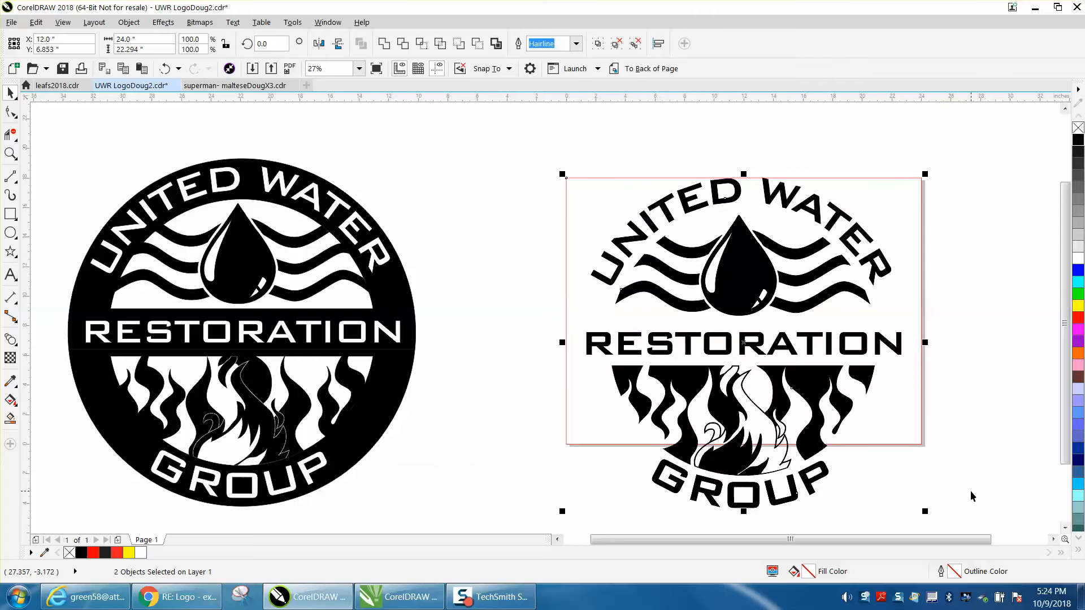
left_click(971, 491)
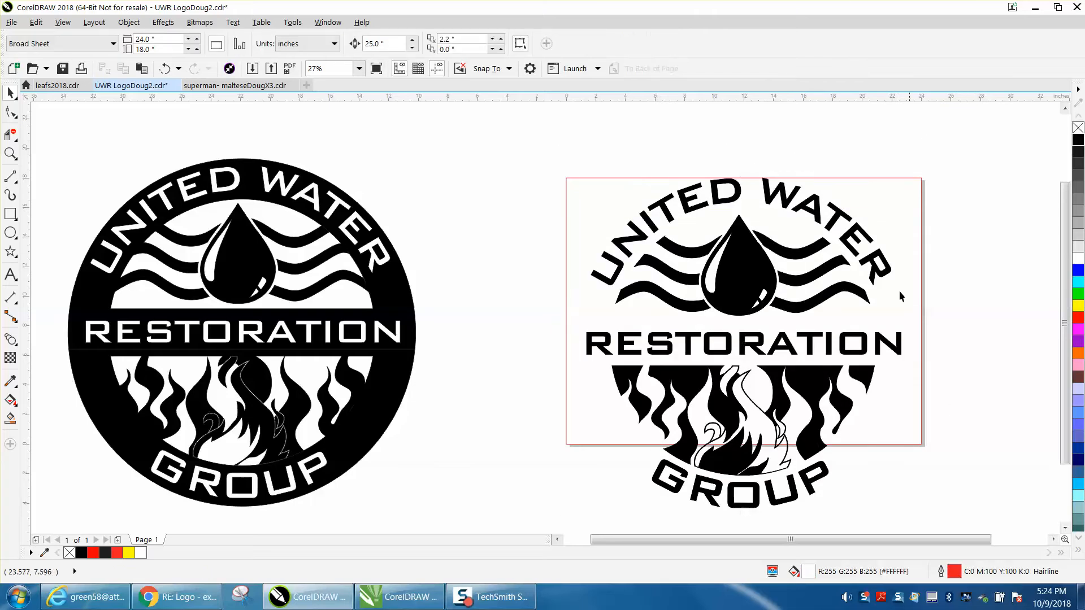
left_click(868, 178)
key("Escape")
Set the nudge distance to 0.25 inches and move the logo on the page down by one nudge.
left_click(9, 155)
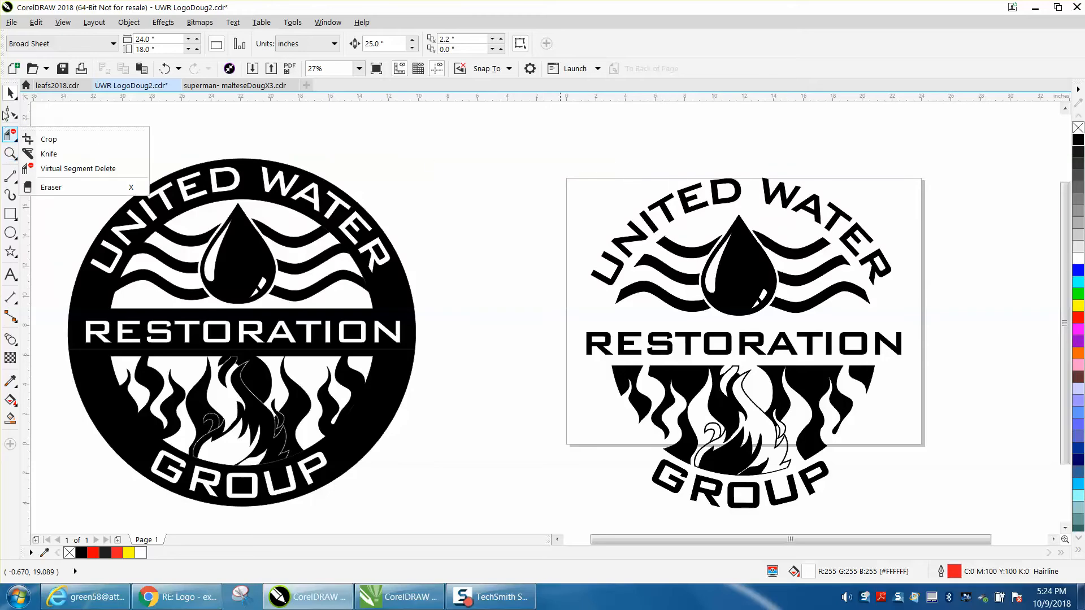
left_click(48, 94)
left_click(685, 201)
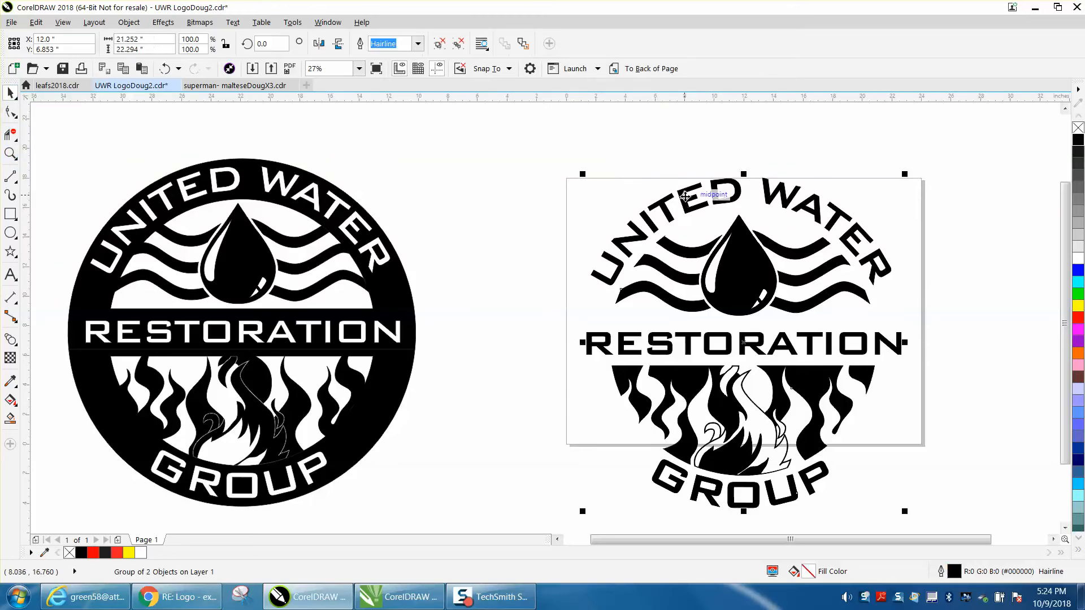
left_click(421, 127)
double_click(377, 44)
key("BackSpace")
type(".25")
key("Return")
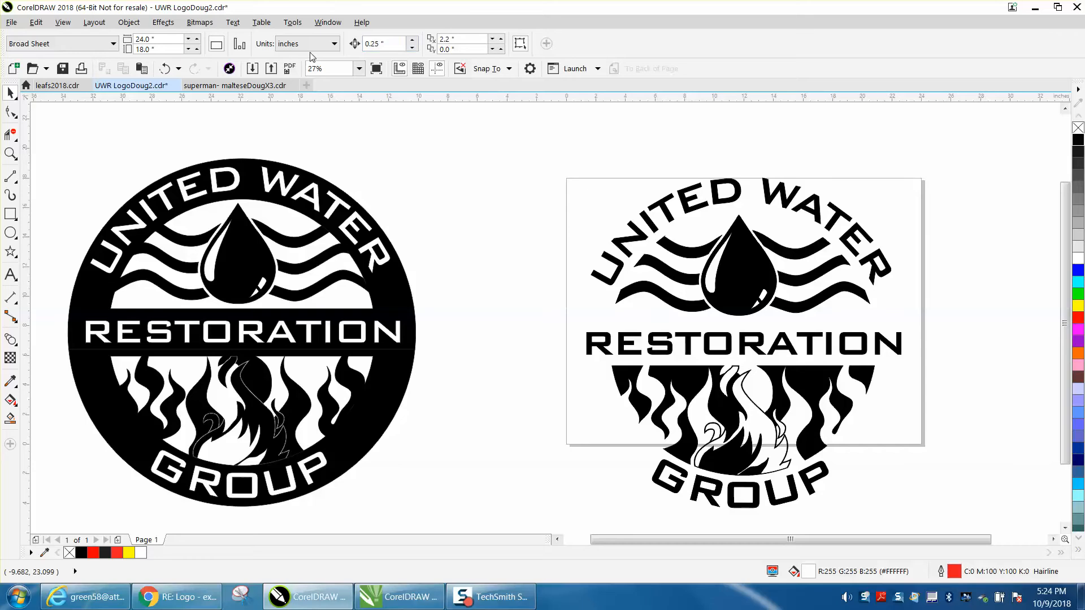
left_click(738, 196)
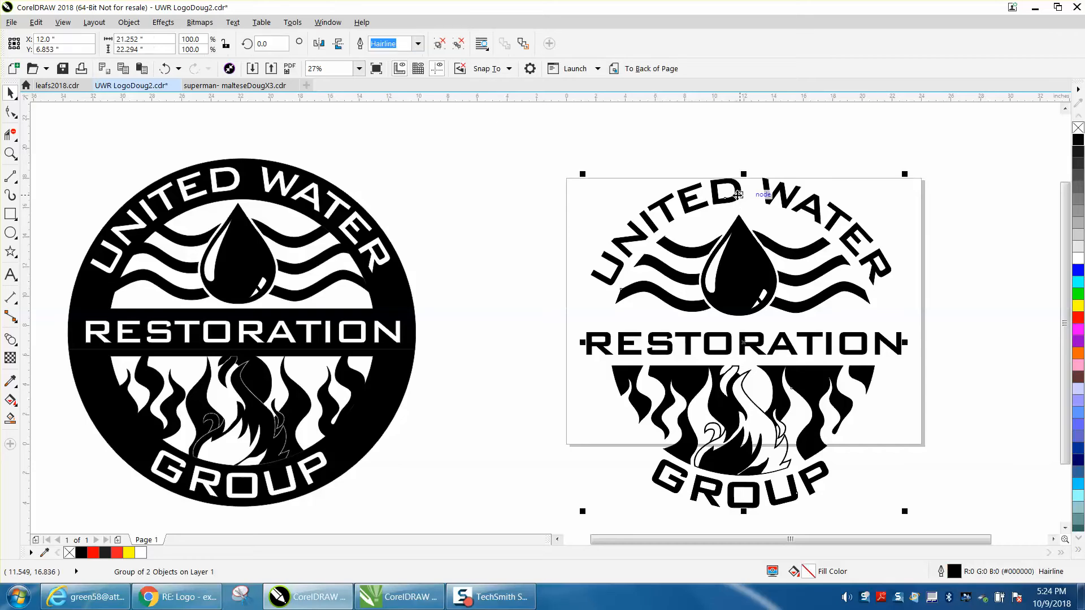
key("Down")
key("Down")
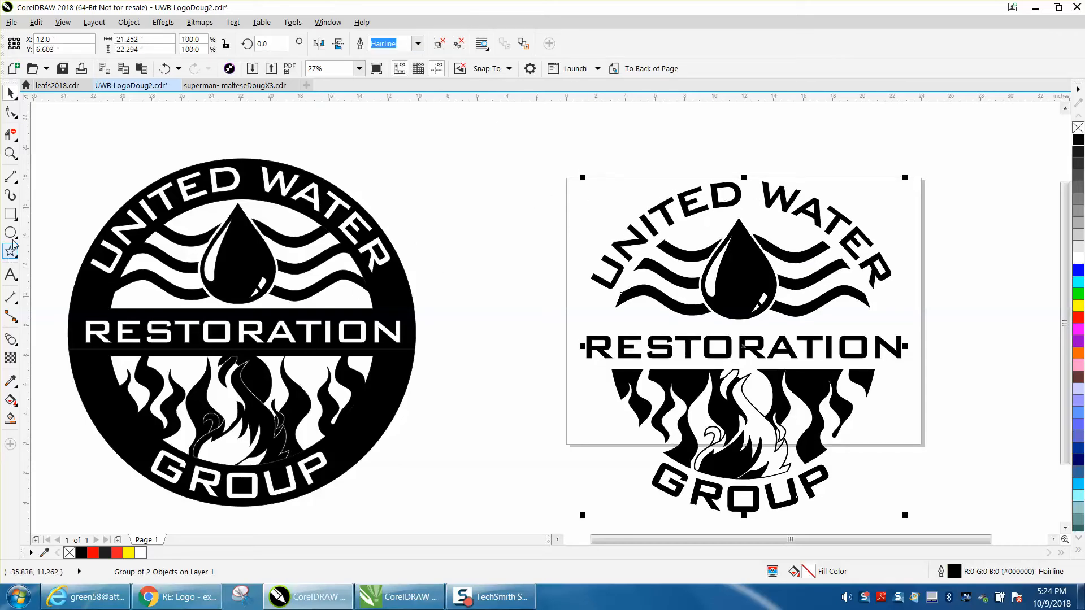
Draw a horizontal two-point line about 24 inches long across the page along the base of the word RESTORATION.
left_click(19, 194)
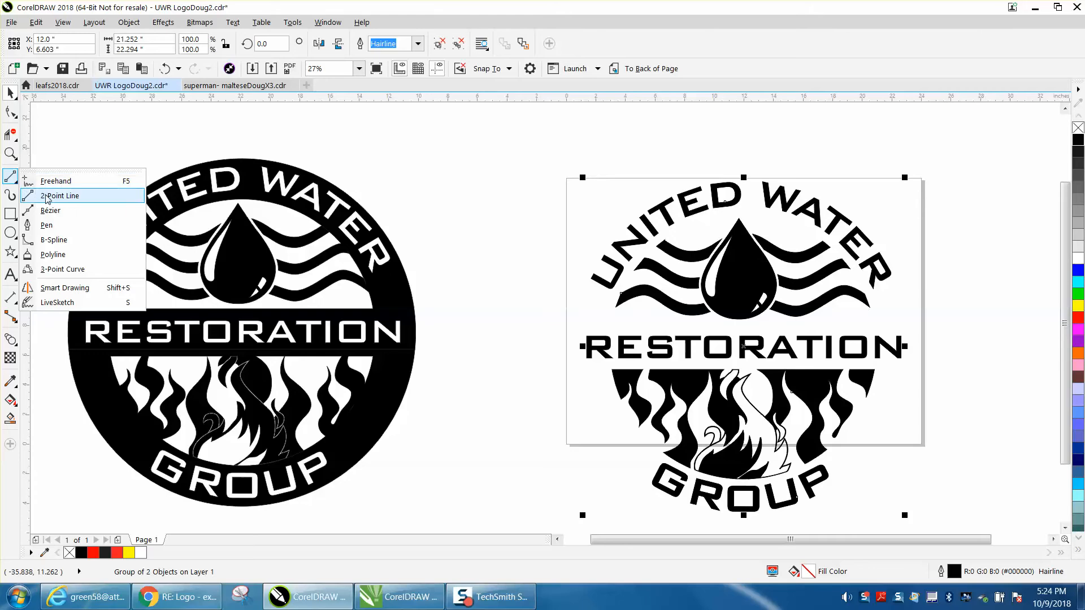
left_click(48, 194)
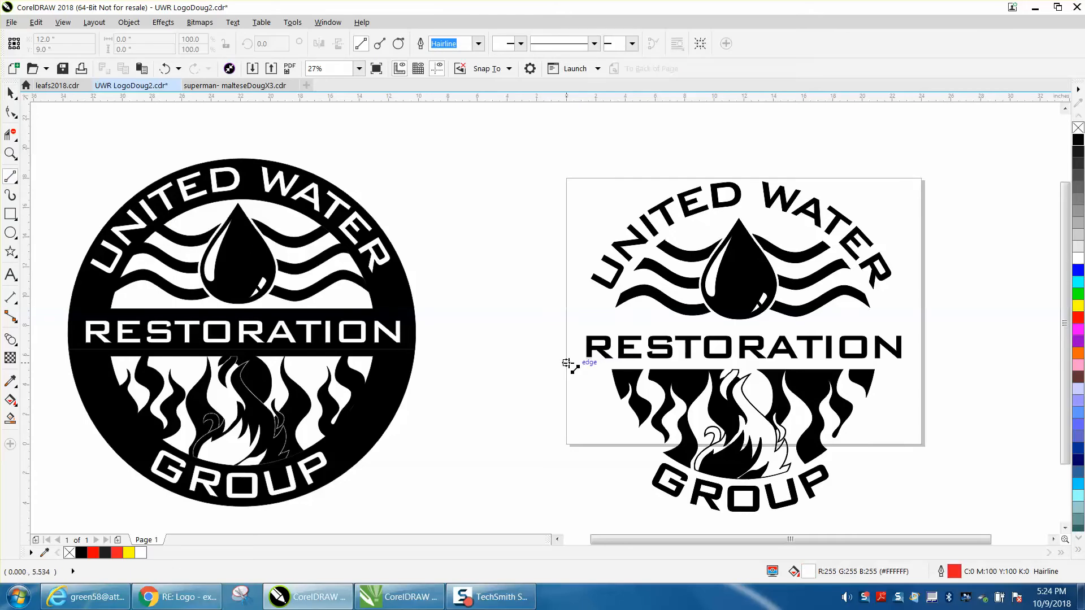
left_click_drag(566, 360, 923, 362)
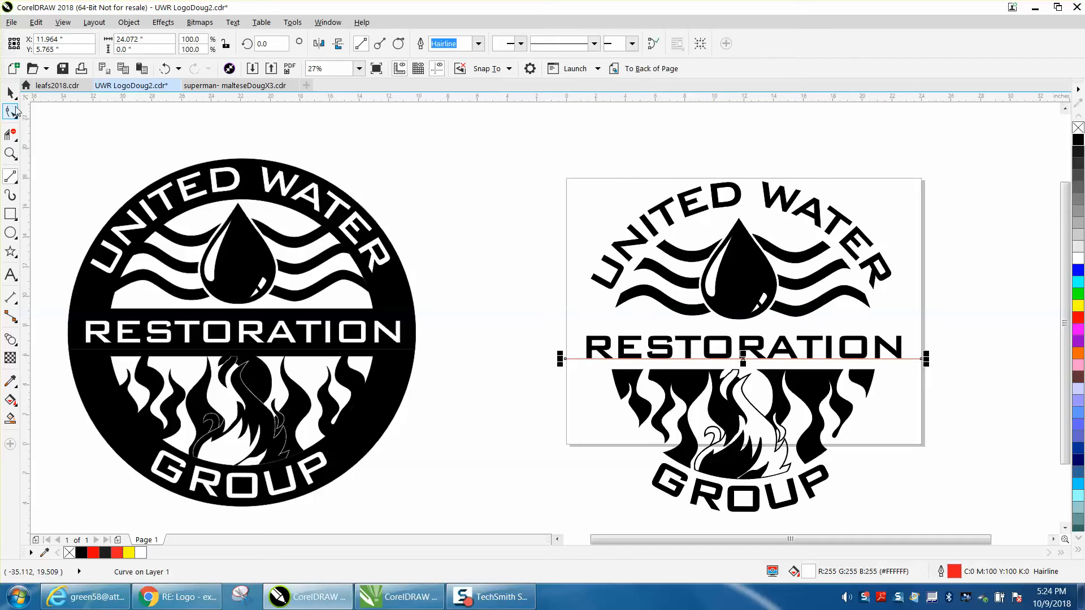
Set the nudge distance to 0.125 inches and move the red line down three nudges, below RESTORATION.
left_click(10, 92)
left_click(467, 185)
left_click_drag(389, 44, 344, 44)
type(".12")
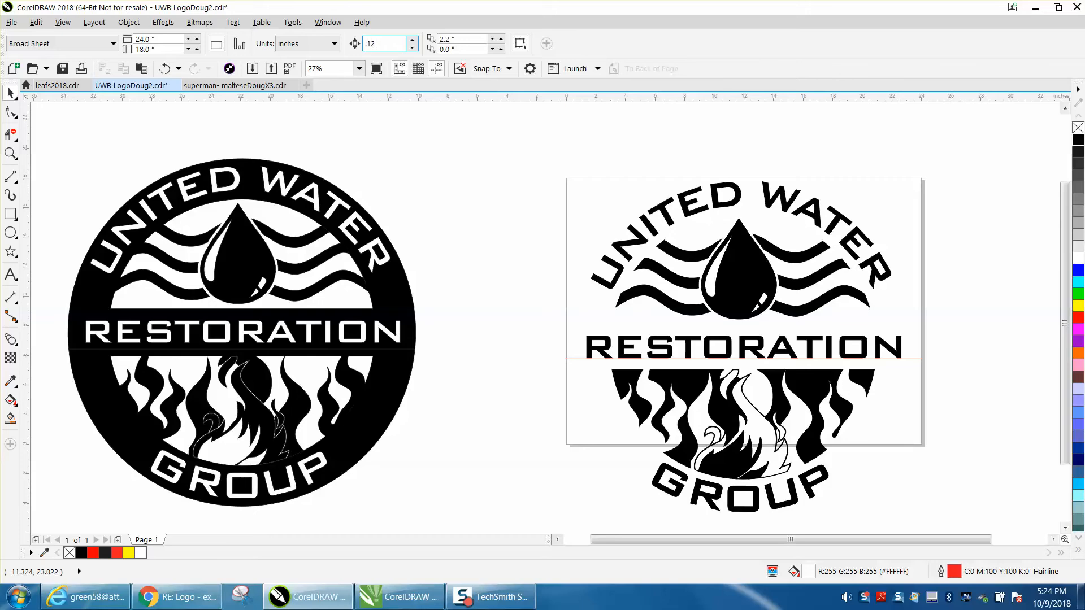
left_click(917, 360)
key("Down")
key("Down")
key("Down")
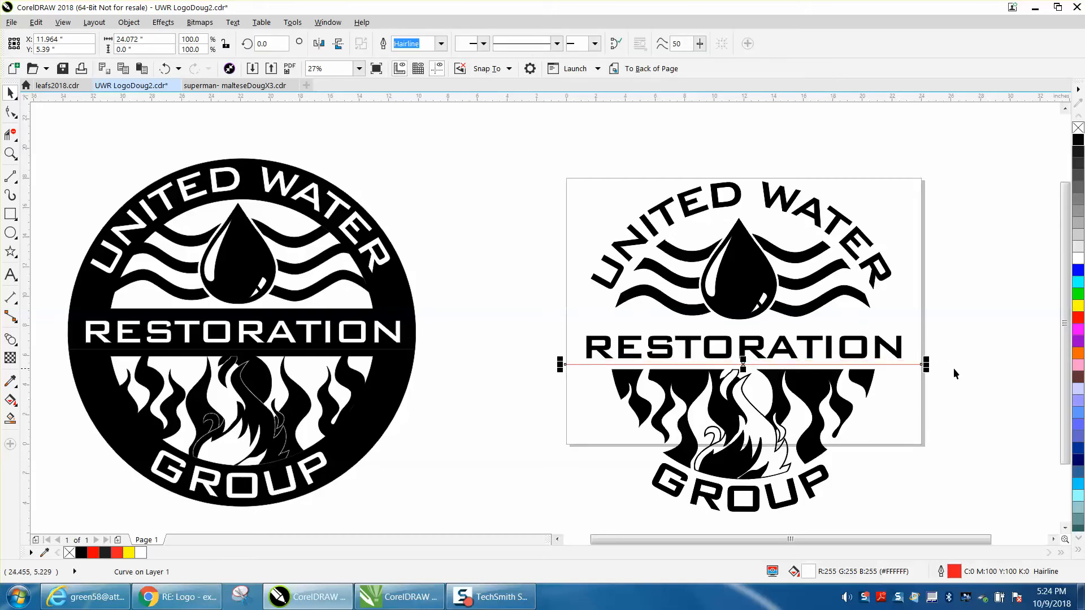
Ungroup the logo on the page into its upper and lower halves.
left_click(967, 370)
left_click(820, 392)
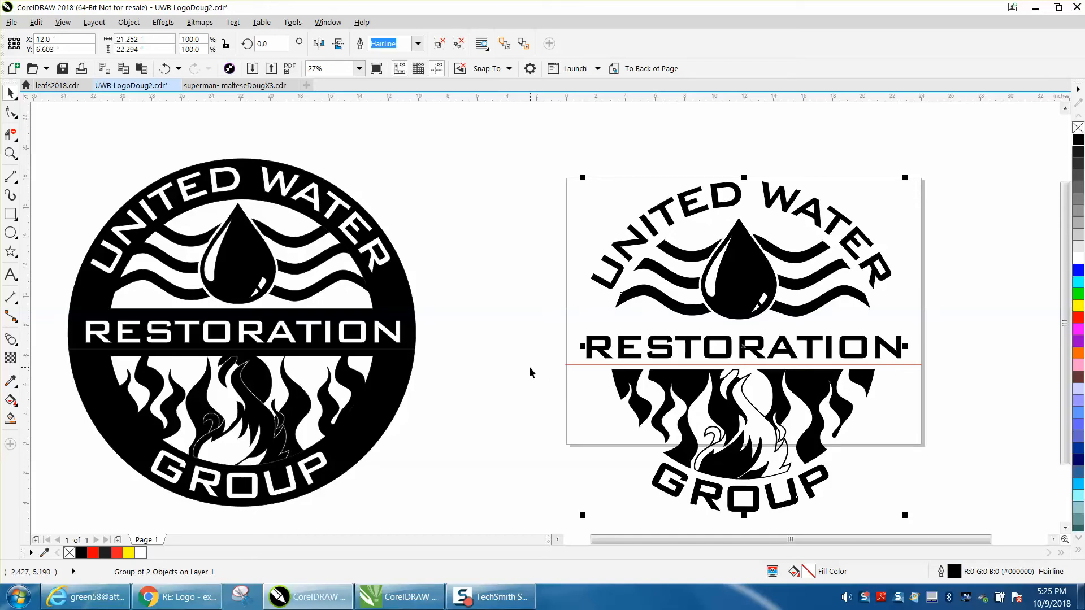
left_click(129, 22)
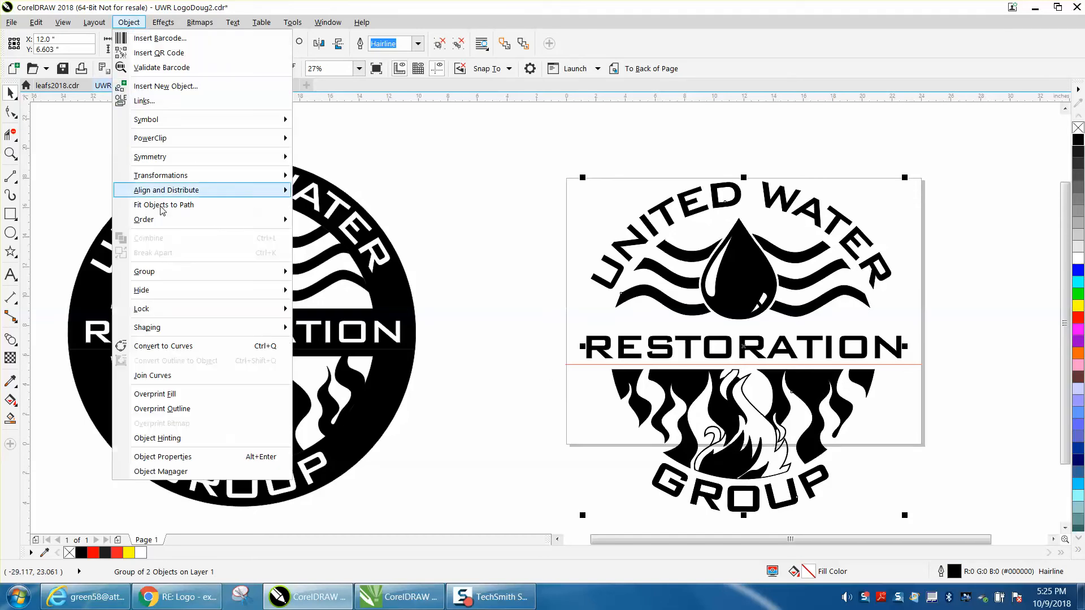
mouse_move(166, 275)
left_click(347, 288)
Group the flame-and-GROUP half with the red line and move the group down by a 0.5 inch nudge.
left_click_drag(551, 354, 955, 525)
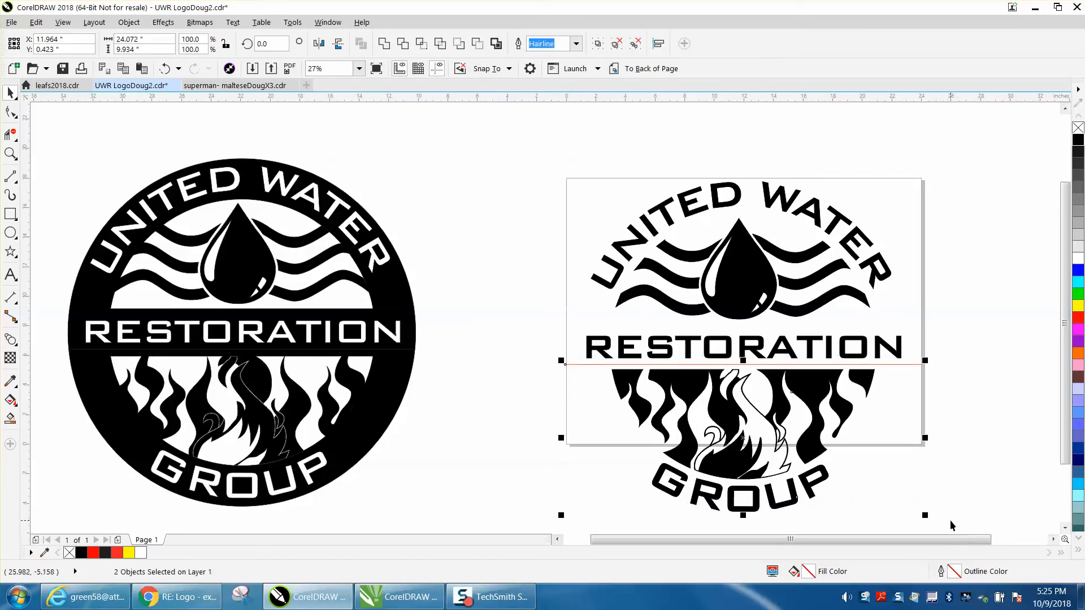
key("ctrl+g")
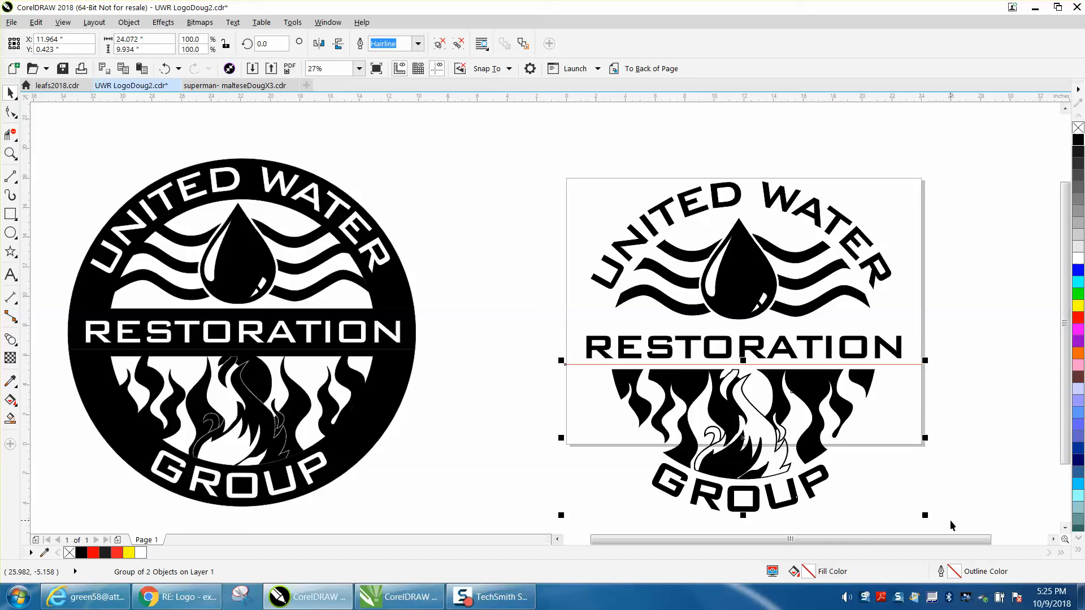
left_click(450, 232)
left_click_drag(391, 44, 317, 57)
type(".5")
key("Return")
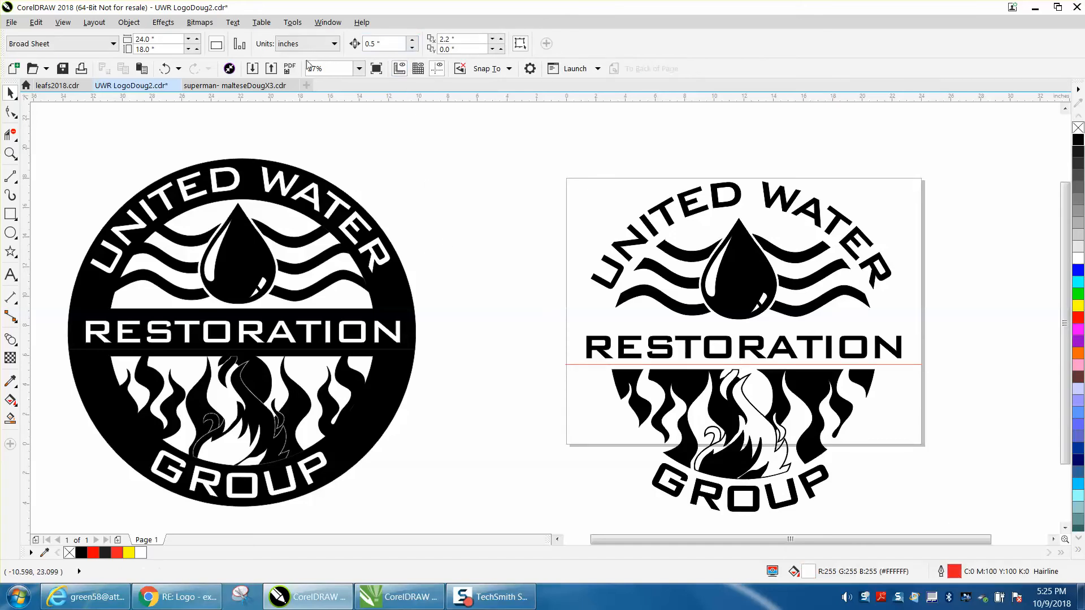
left_click(628, 371)
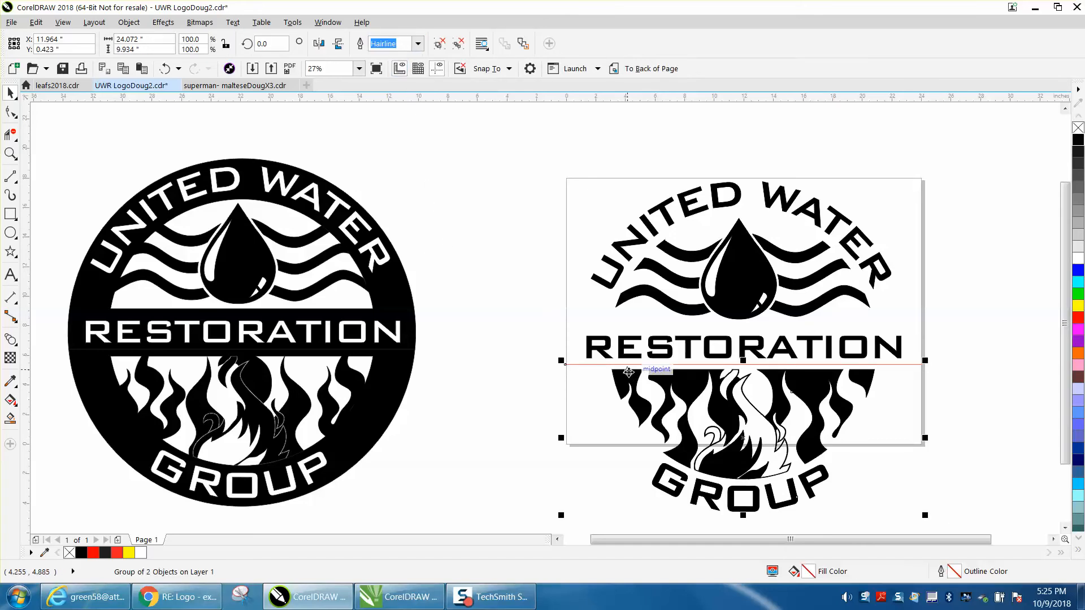
key("Down")
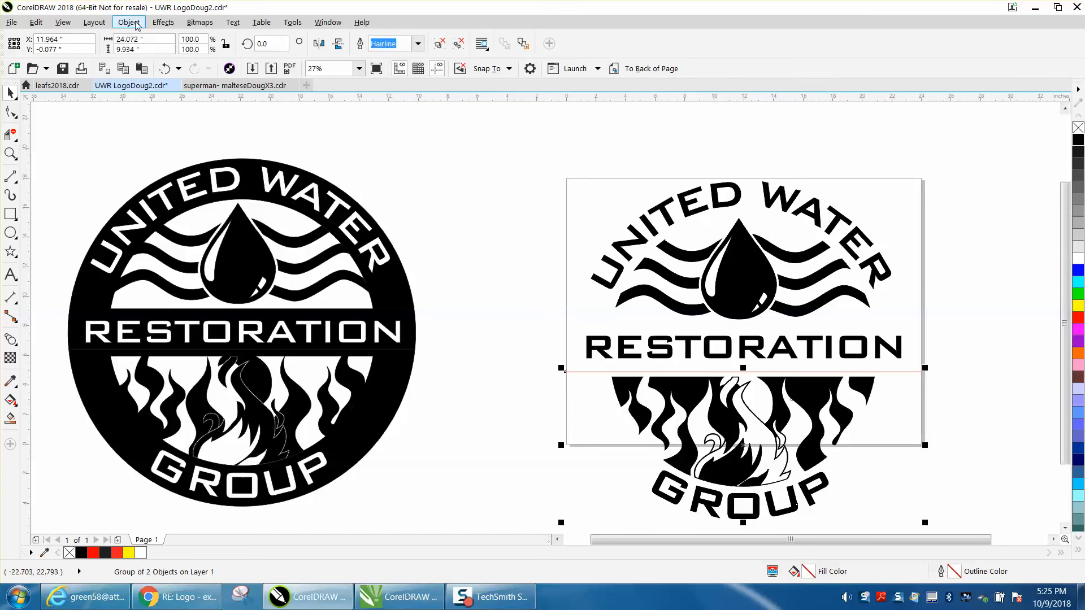
Ungroup the red line from the flame-and-GROUP half.
left_click(128, 22)
mouse_move(266, 274)
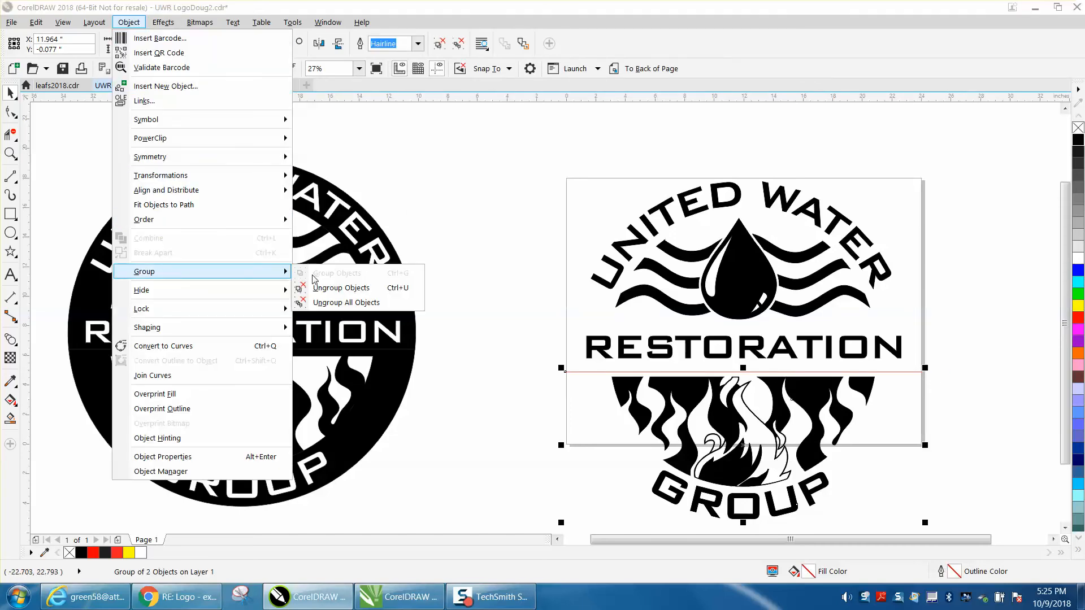
left_click(342, 288)
Try to duplicate the red line and move the copy up 0.5 inches.
left_click(577, 370)
key("Right")
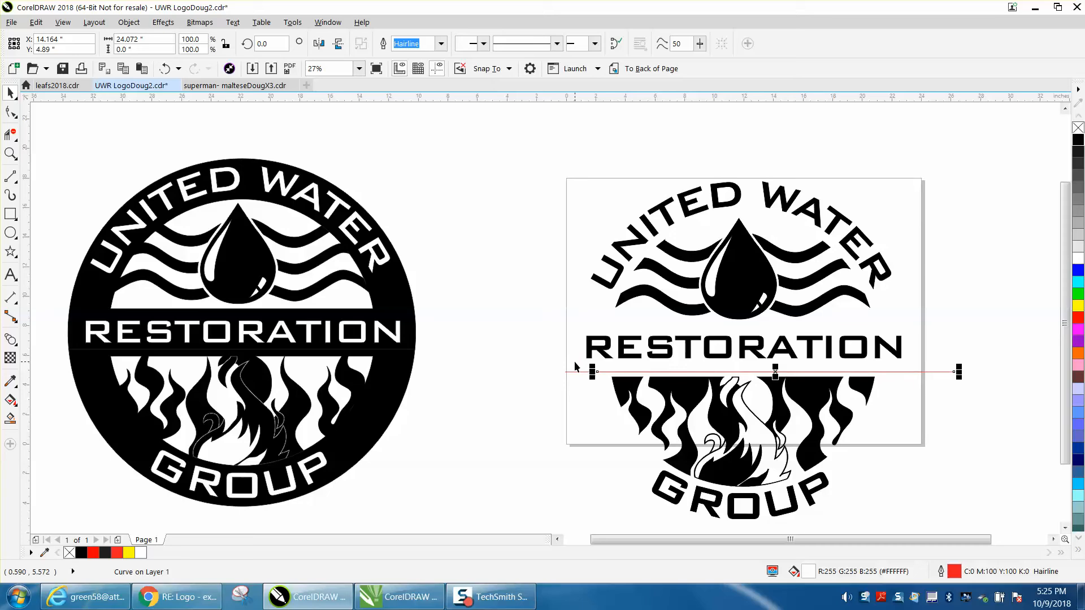
key("Up")
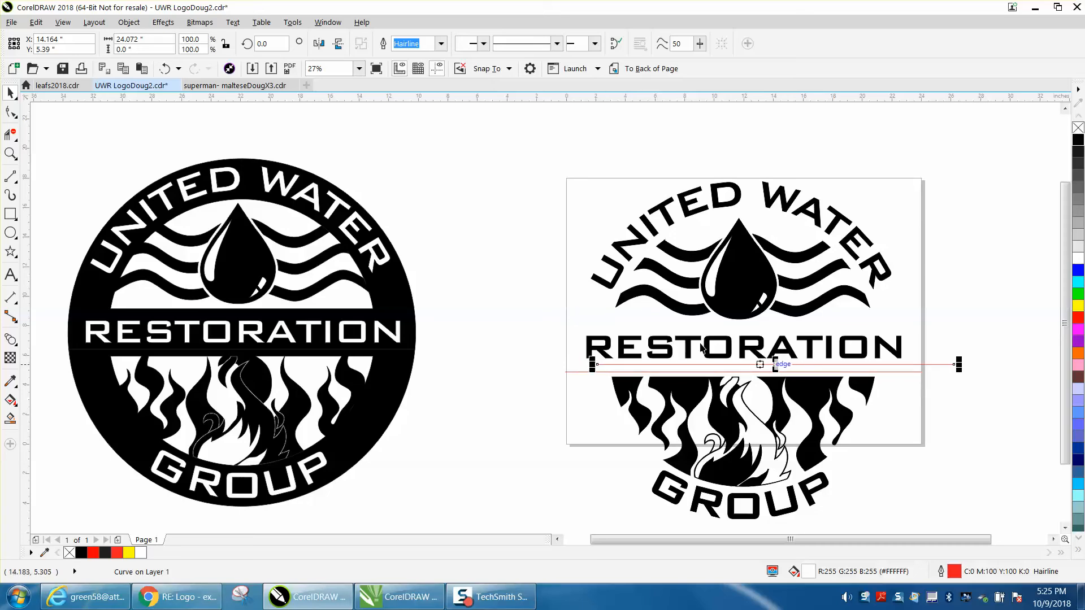
Set the horizontal duplicate distance to 0 inches so copies land directly on the original.
left_click(525, 229)
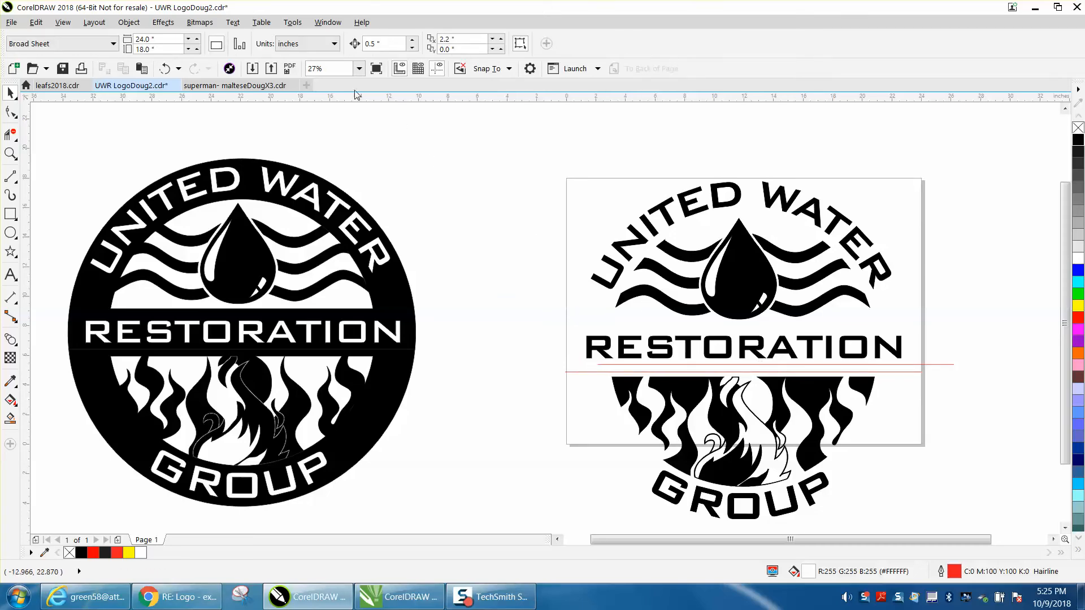
left_click(462, 38)
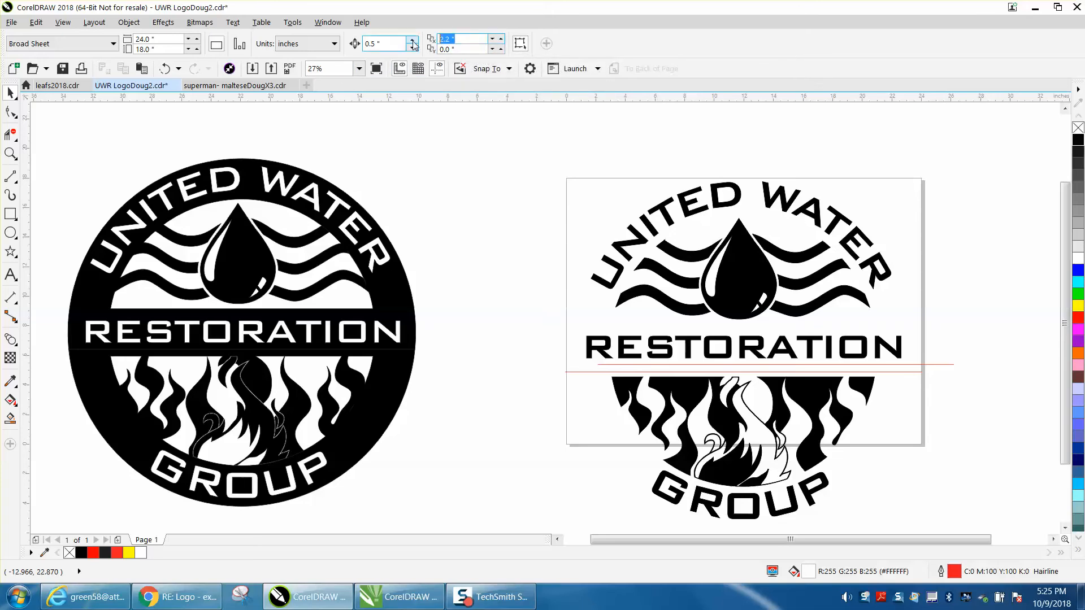
type("0")
key("Return")
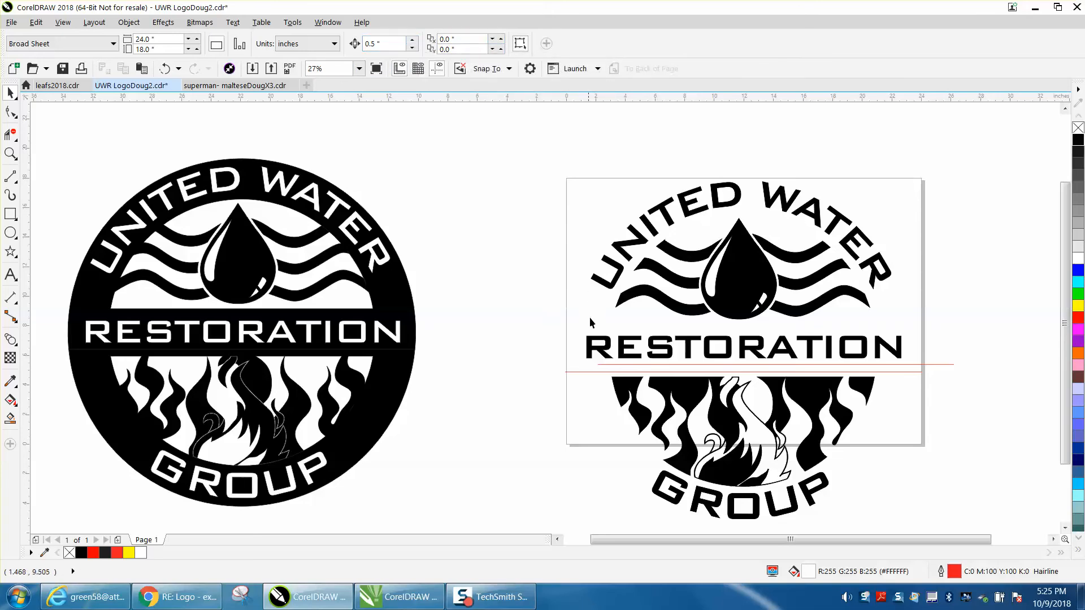
Delete the shifted copy of the red line, duplicate the remaining line in place and move the duplicate up 0.5 inches.
left_click(605, 365)
key("Delete")
left_click(601, 371)
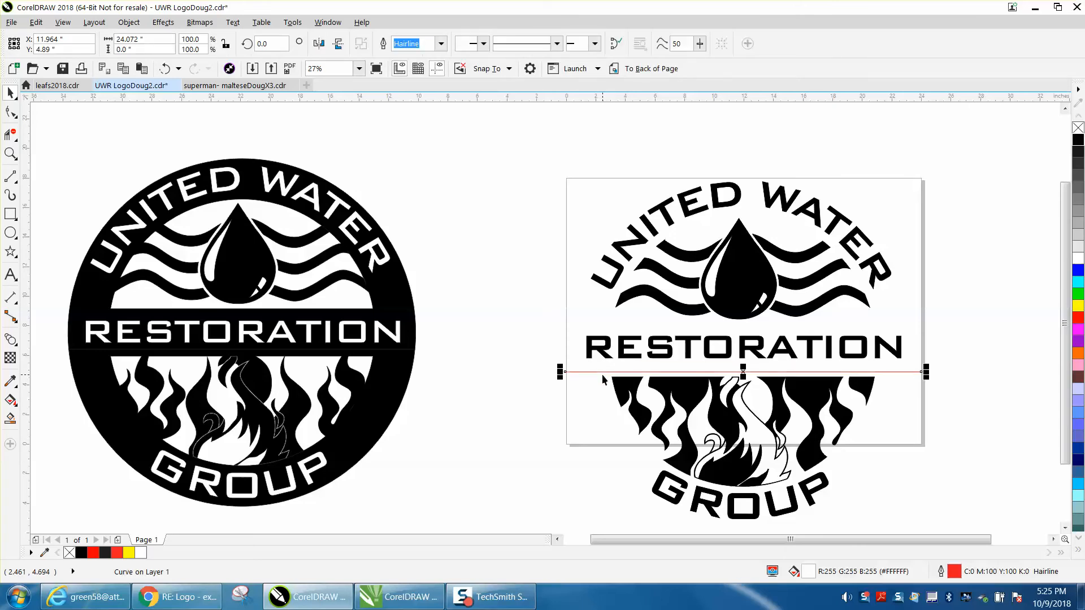
key("Up")
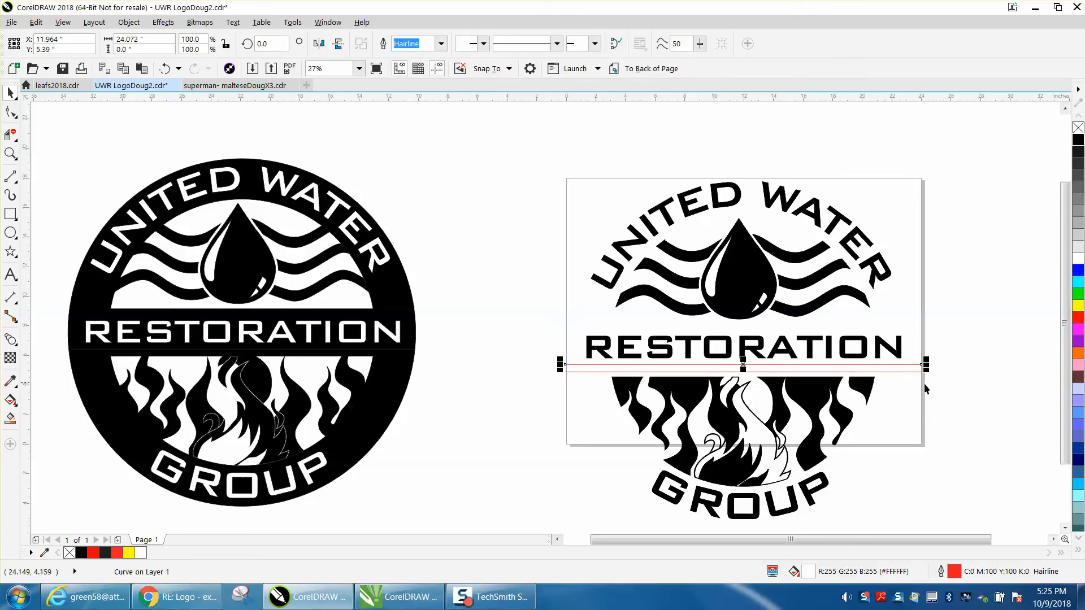
left_click(532, 416)
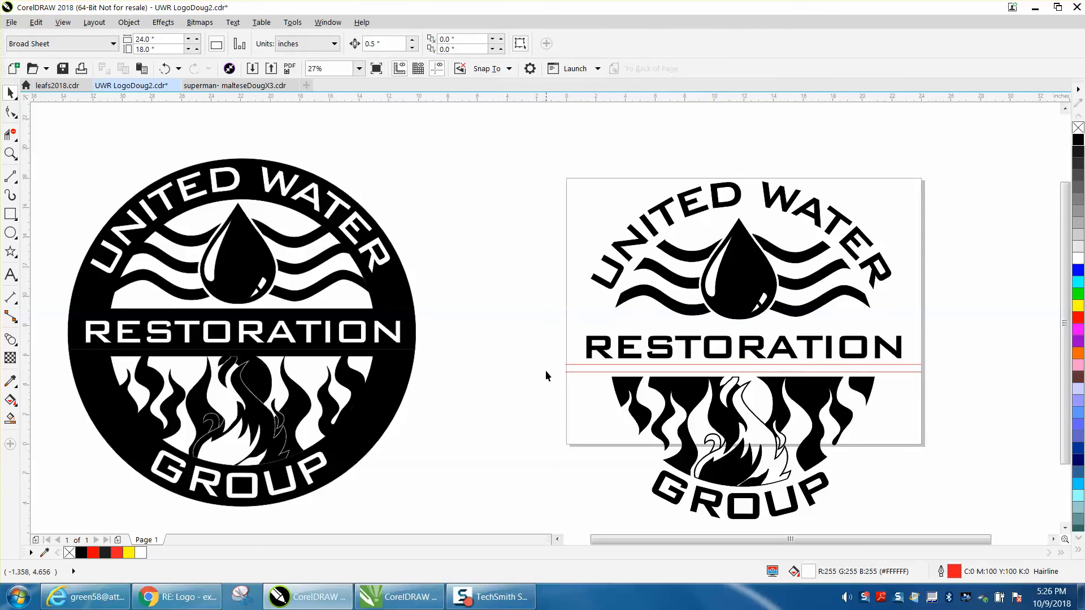
Group the flame-and-GROUP half with the lower red line, and the UNITED WATER RESTORATION half with the upper red line.
left_click_drag(554, 365, 943, 525)
left_click(547, 391)
left_click_drag(557, 367, 935, 527)
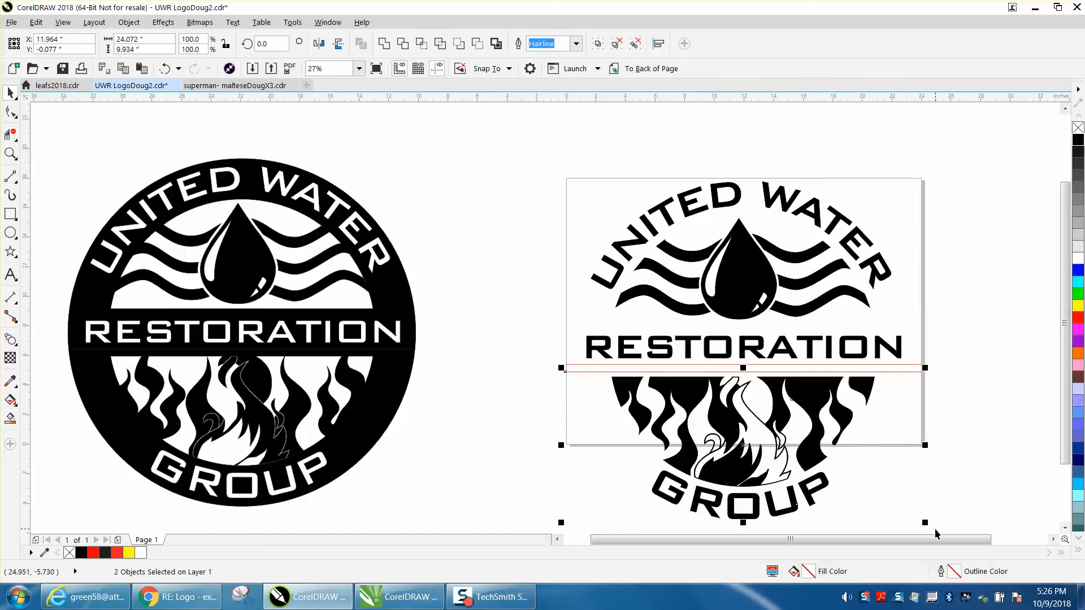
key("ctrl+g")
left_click_drag(545, 165, 557, 318)
left_click_drag(618, 370, 930, 368)
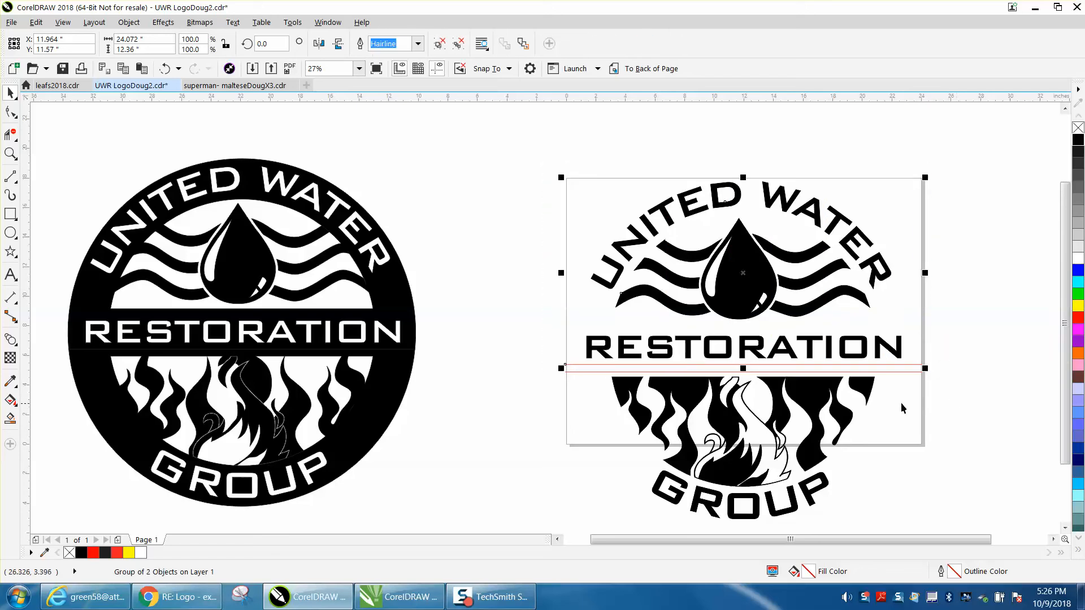
Move the flame-and-GROUP half up 0.5 inches so its red line lies on the upper half's red line.
left_click(829, 396)
left_click_drag(828, 396, 826, 395)
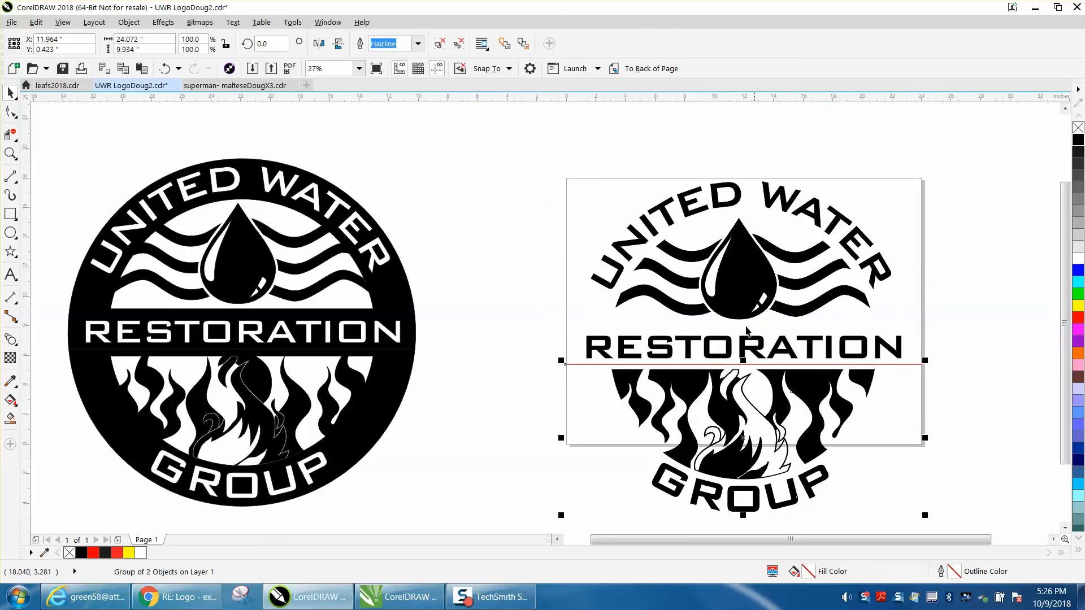
Set the nudge distance to 25 inches and nudge the flame-and-GROUP half 50 inches to the right, off the page.
scroll(734, 324, "down", 2)
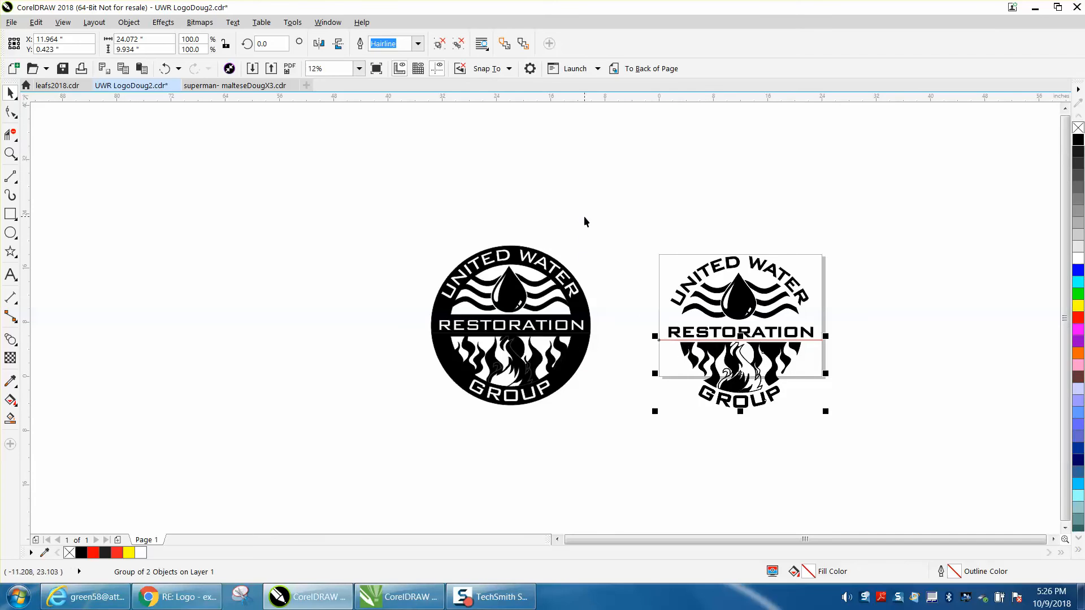
left_click(465, 138)
double_click(377, 44)
type("25")
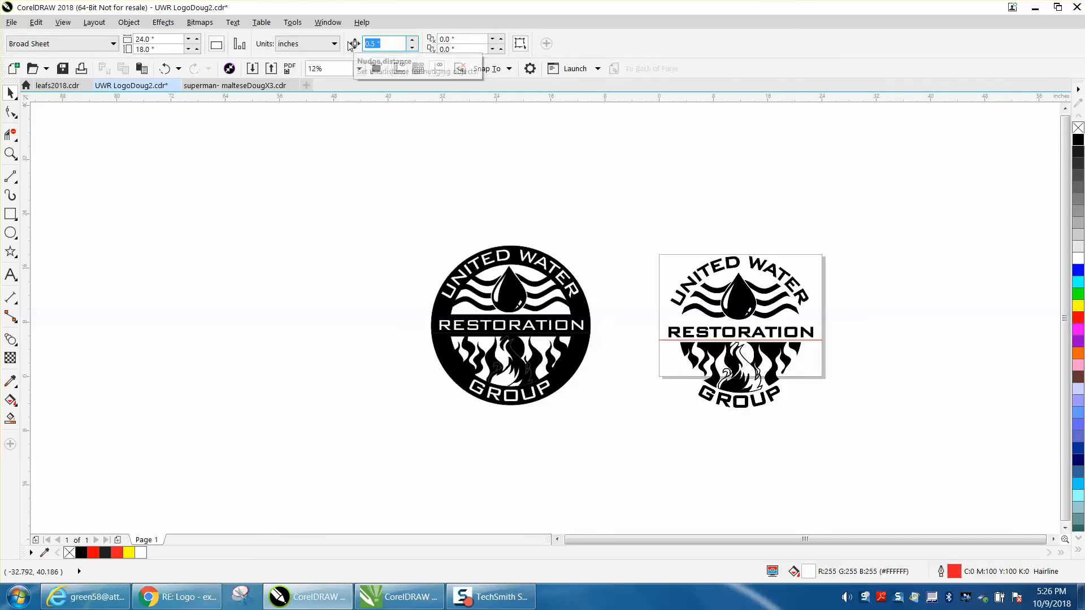
left_click(783, 353)
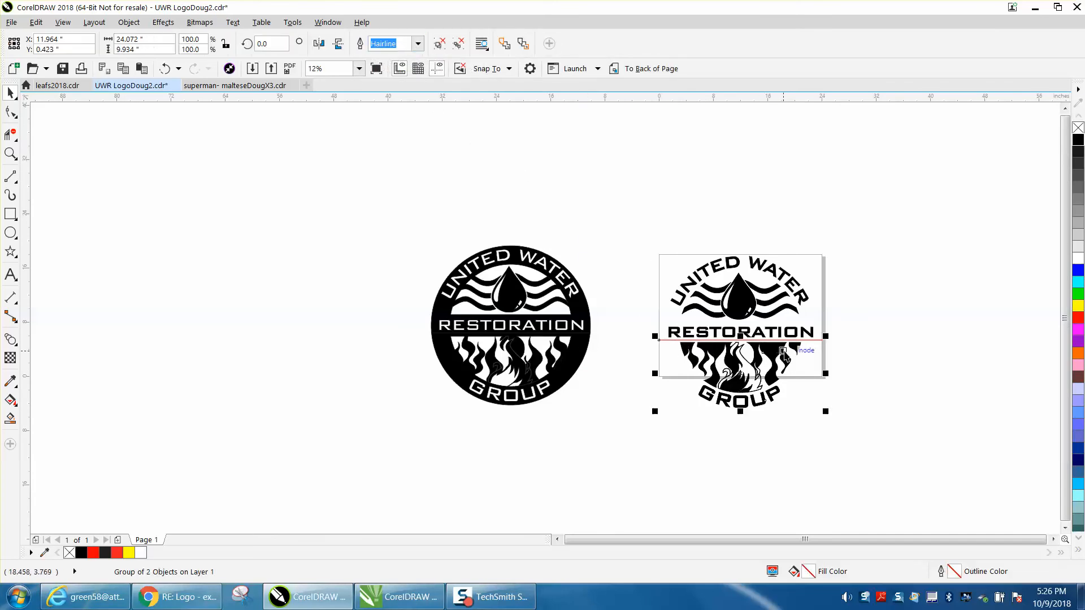
key("Right")
key("Right")
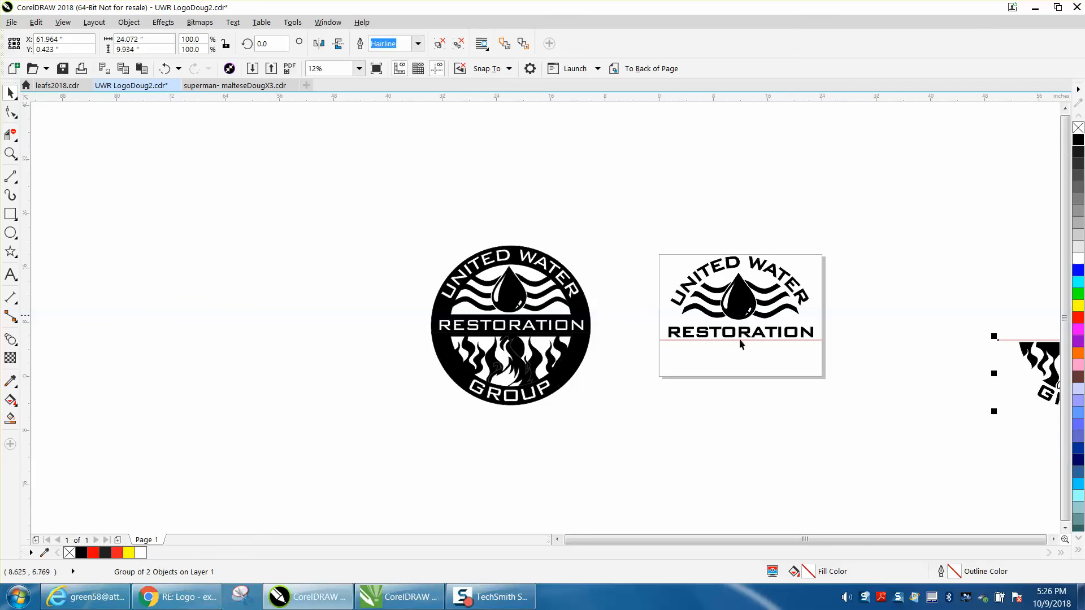
Measure the height from the page's top edge to the red line under RESTORATION with a vertical dimension.
left_click(17, 159)
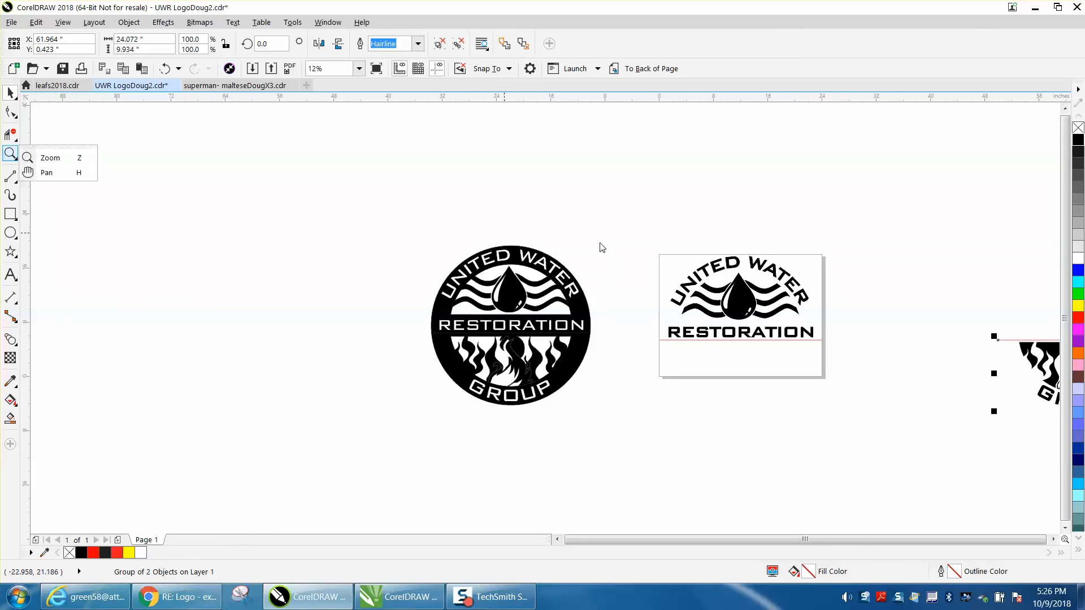
left_click(82, 159)
left_click_drag(651, 244, 896, 411)
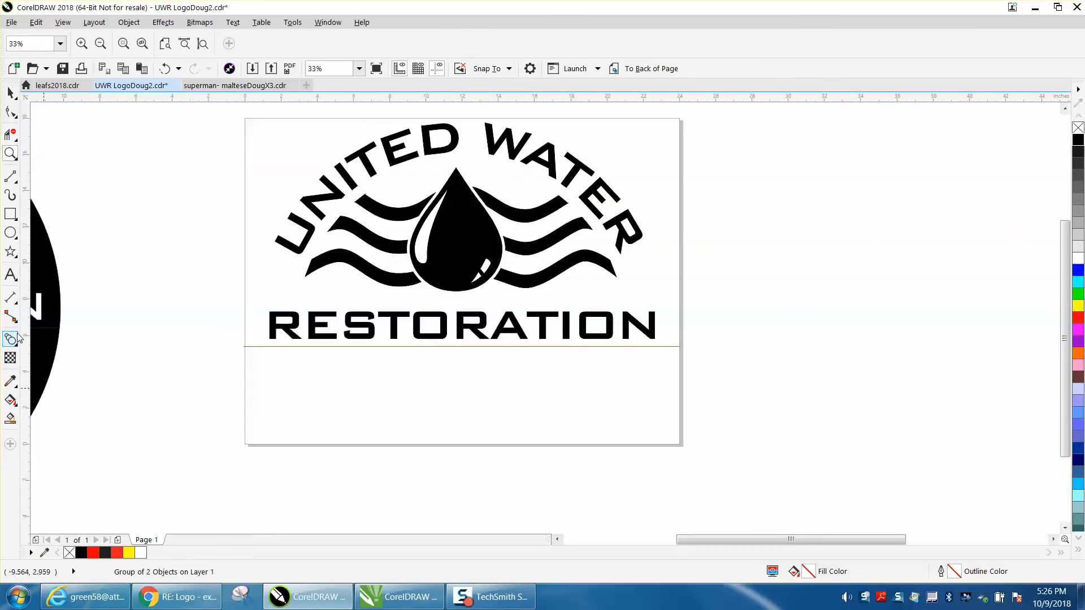
left_click(18, 303)
left_click(71, 300)
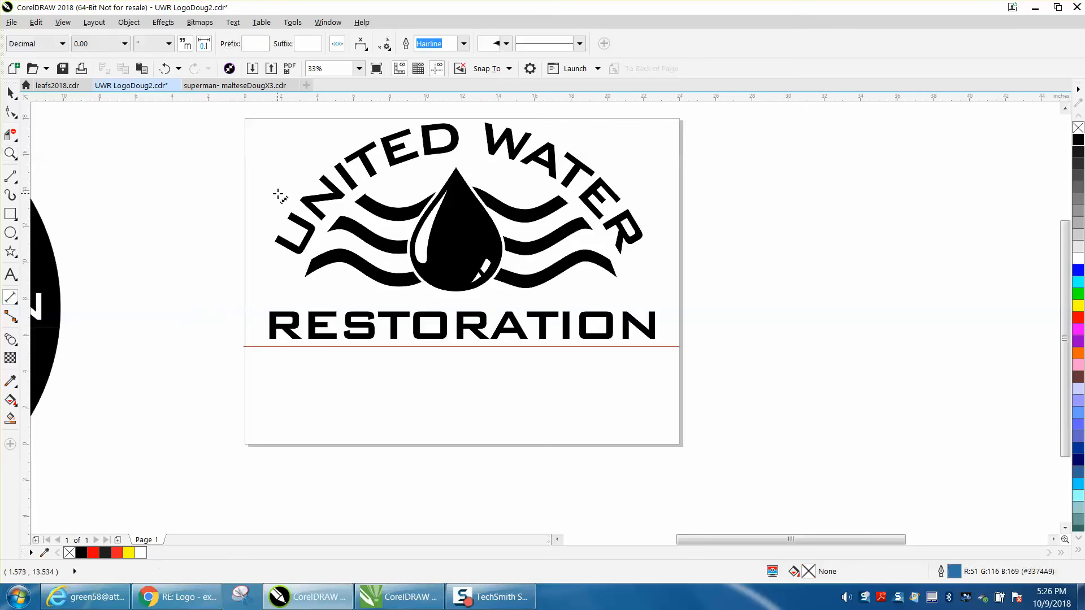
left_click_drag(253, 118, 253, 346)
left_click(199, 346)
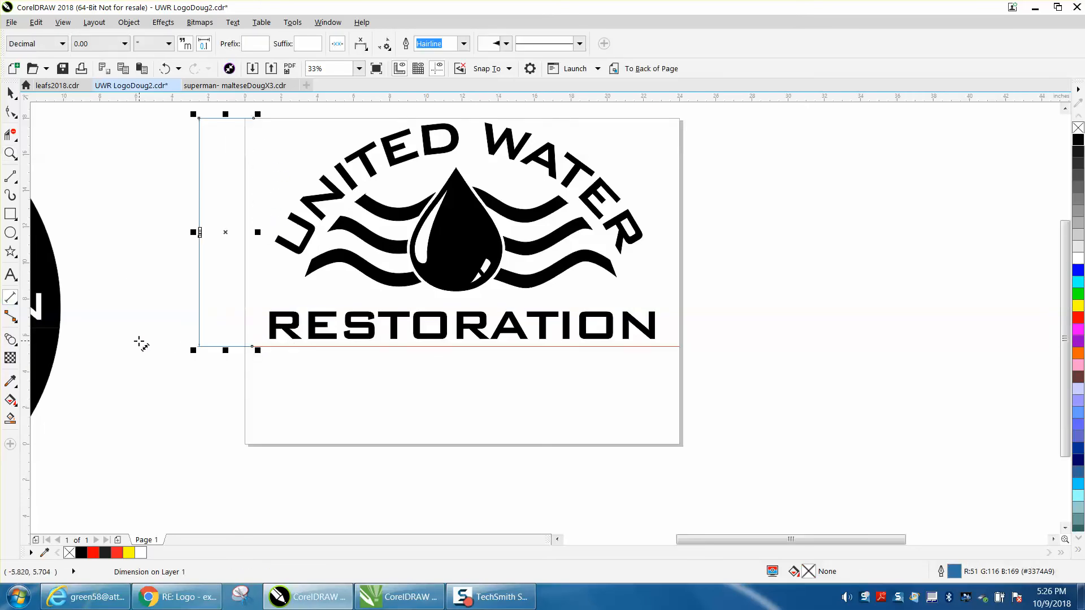
Read the value of the dimension beside the UNITED WATER RESTORATION half, and delete the dimension.
left_click(10, 153)
left_click_drag(179, 211, 251, 255)
right_click(399, 268)
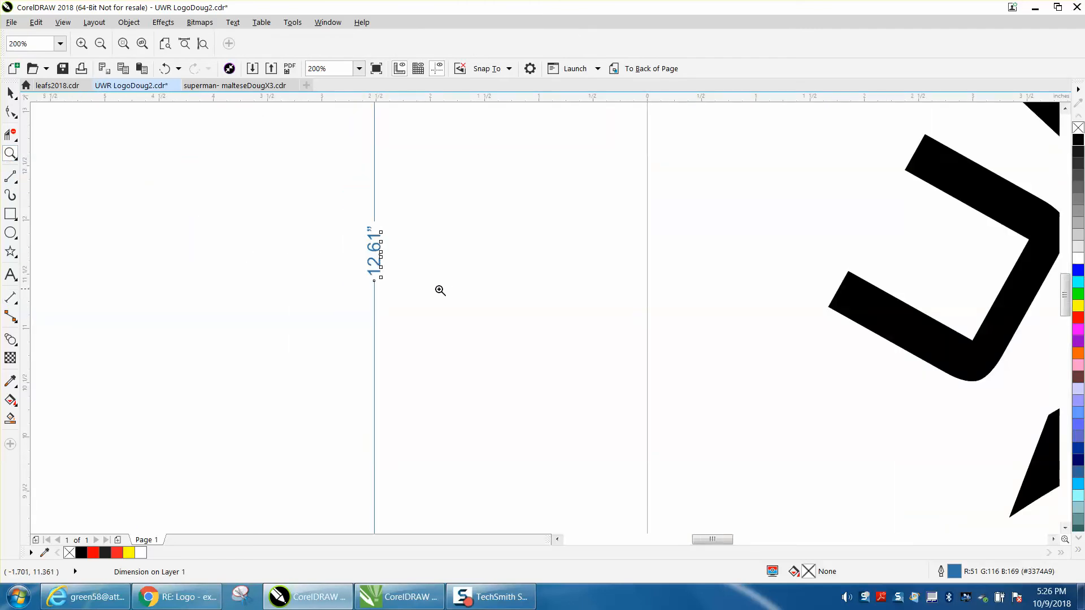
right_click(377, 255)
right_click(375, 252)
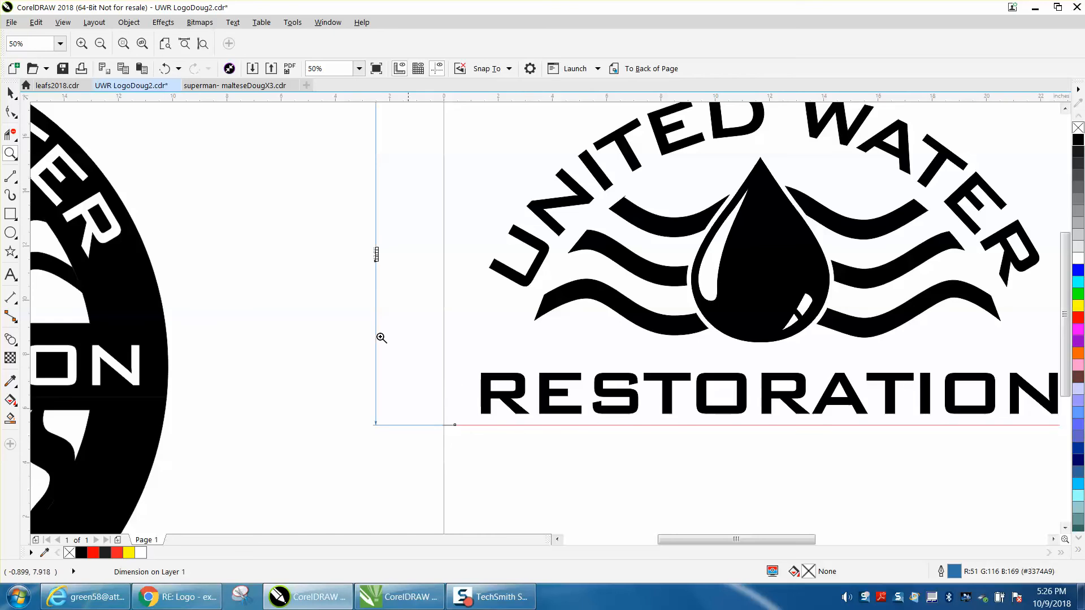
scroll(392, 259, "up", 2)
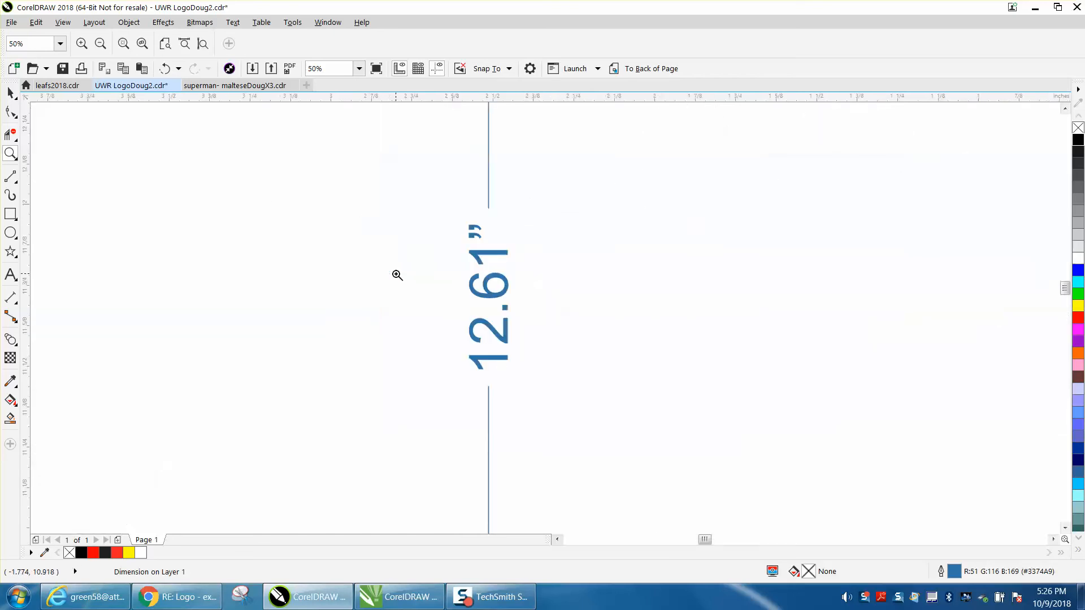
scroll(312, 245, "down", 3)
key("space")
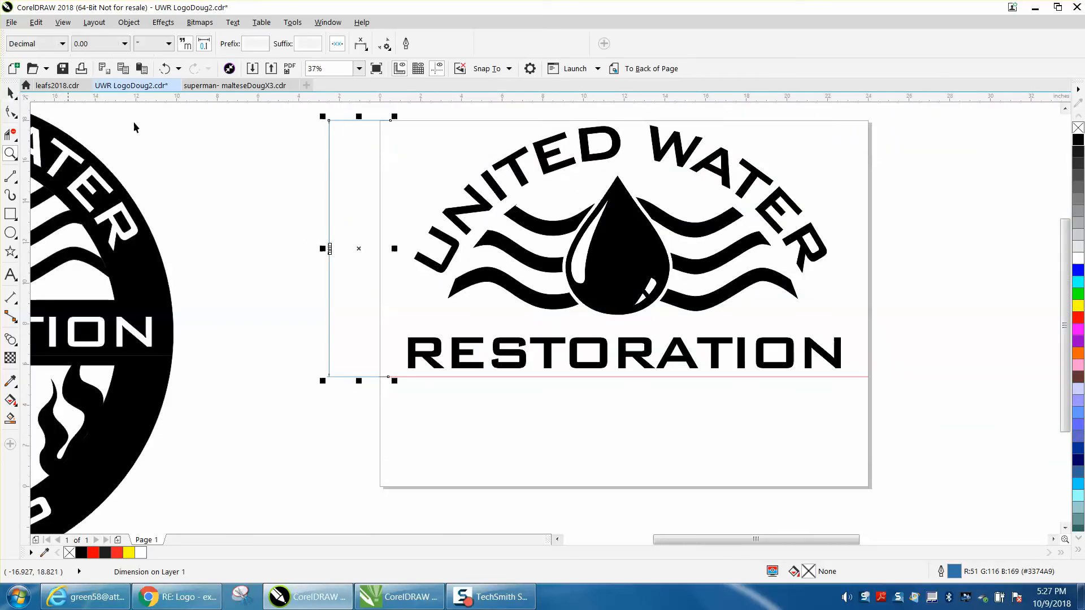
key("Delete")
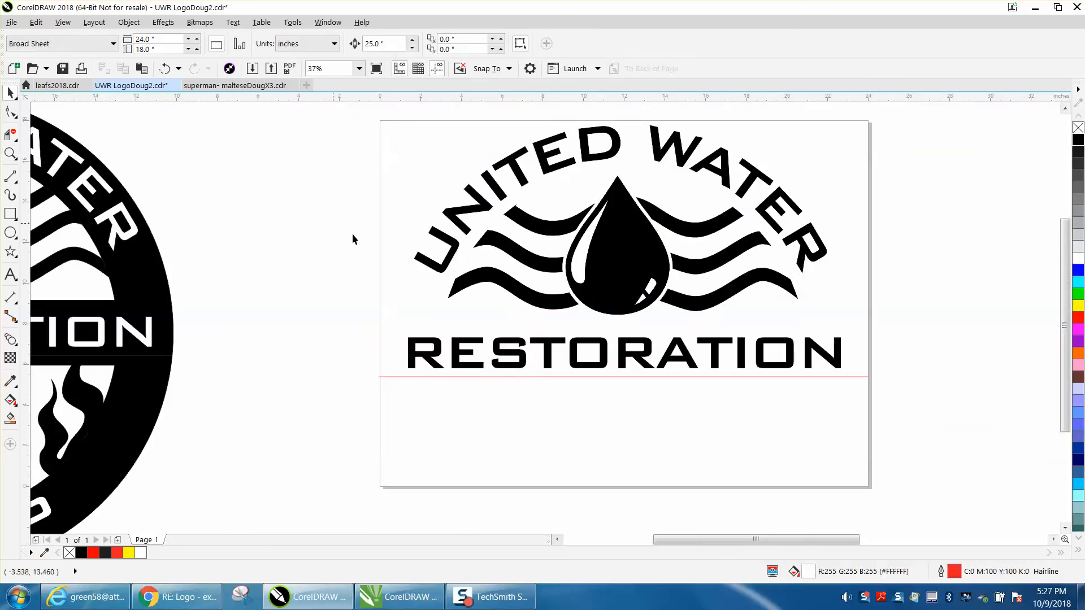
Move the flame-and-GROUP half 50 inches back to the left, directly beneath the UNITED WATER RESTORATION half.
left_click(659, 376)
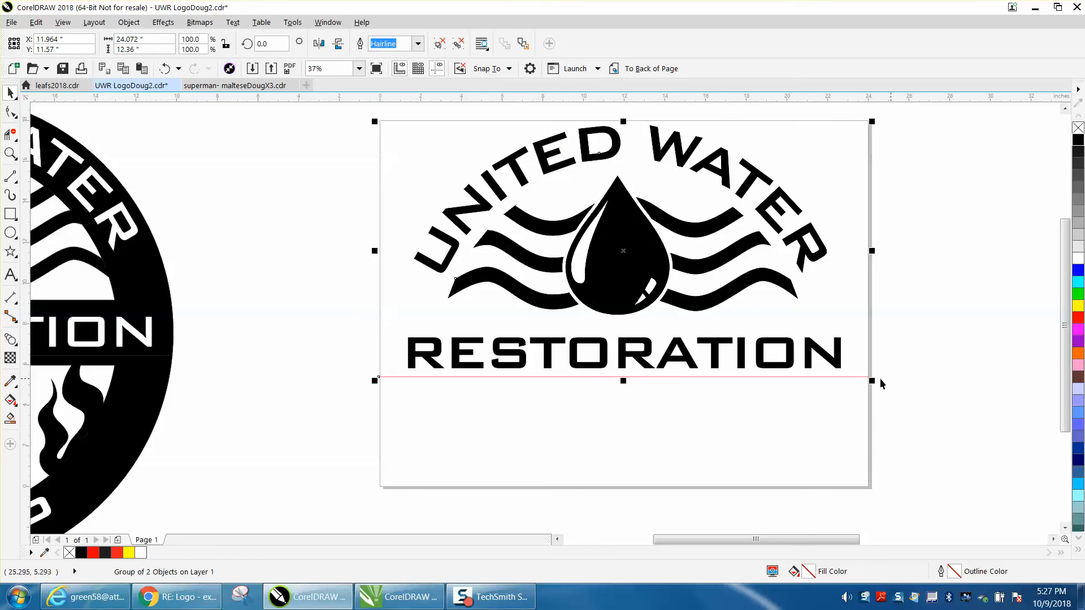
scroll(608, 350, "down", 2)
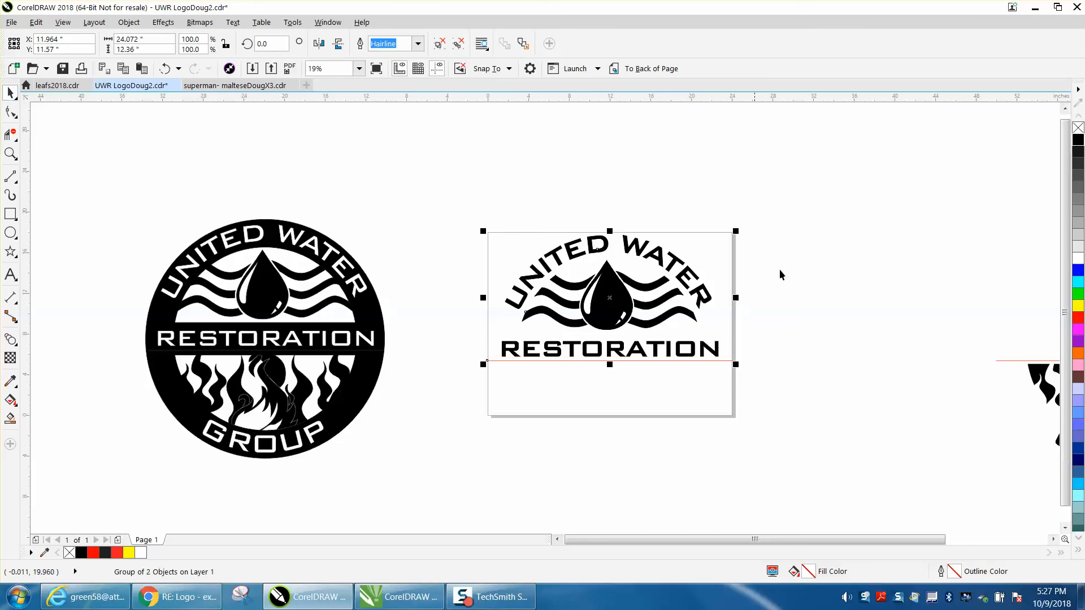
left_click(1030, 374)
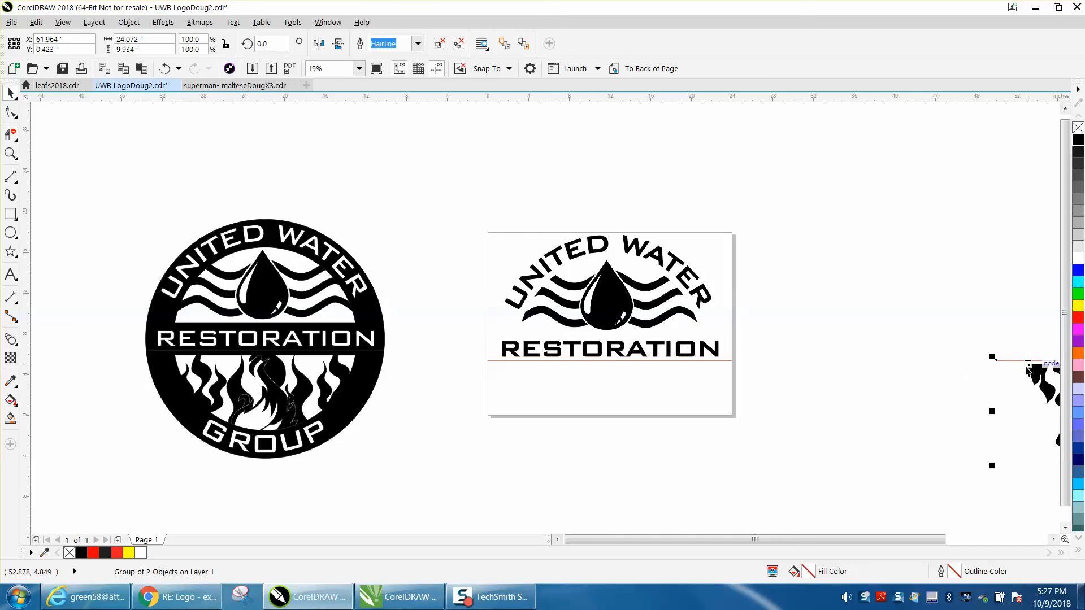
key("c")
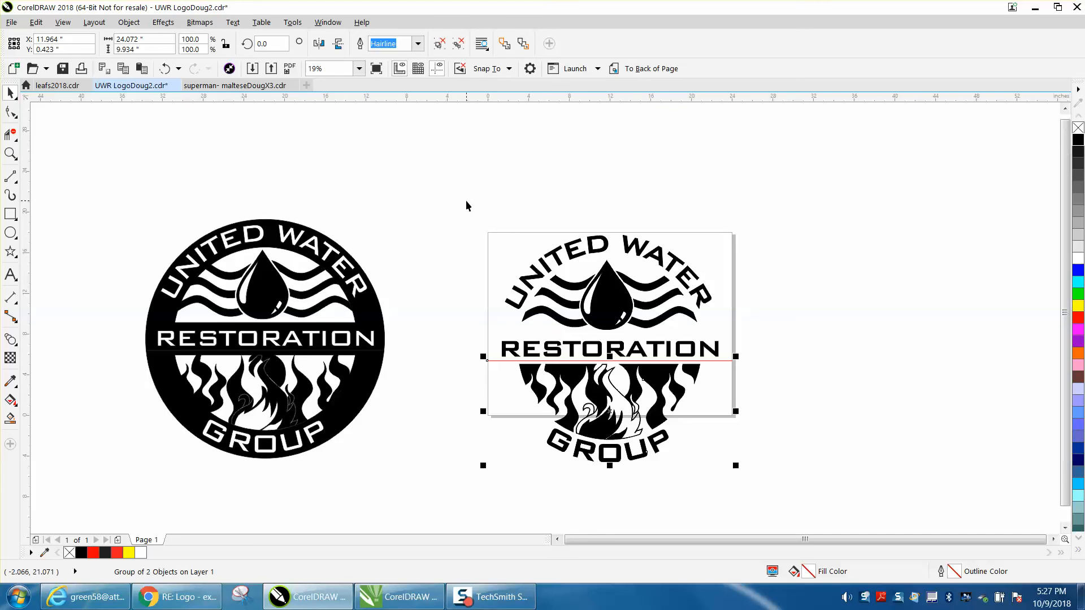
Group the two logo halves together and rotate the group 180 degrees.
left_click_drag(463, 198, 829, 506)
key("ctrl+g")
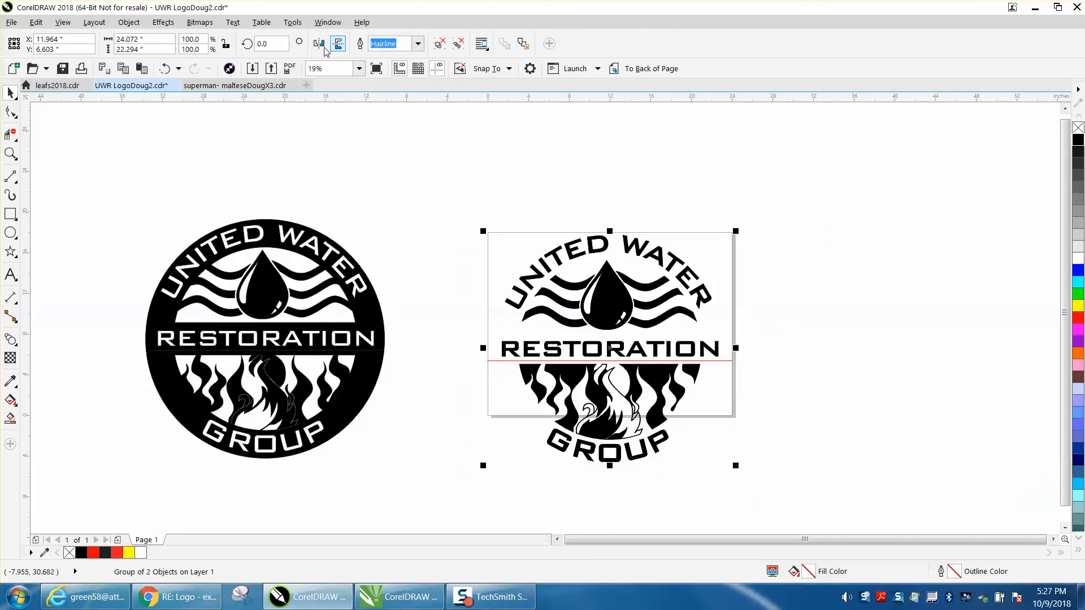
type("180")
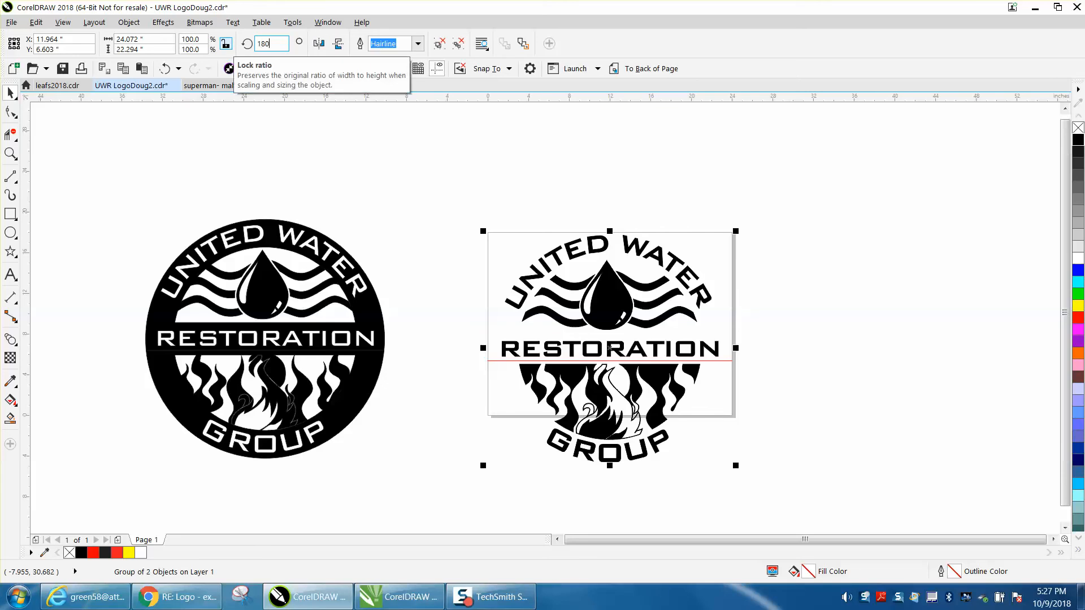
key("Return")
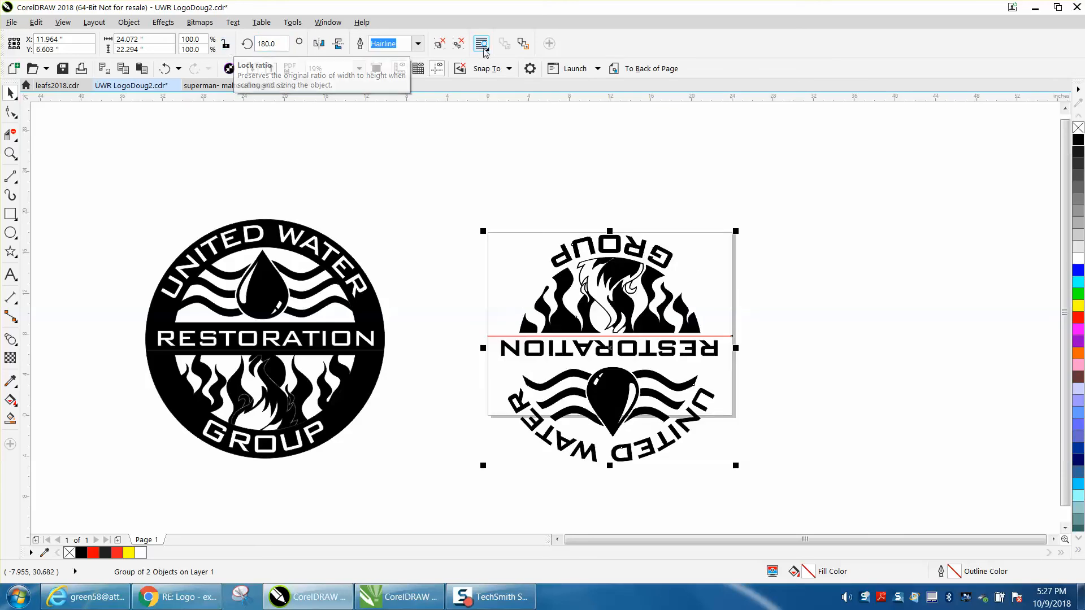
Ungroup the rotated logo into its two halves and clear the selection.
left_click(772, 184)
left_click(716, 345)
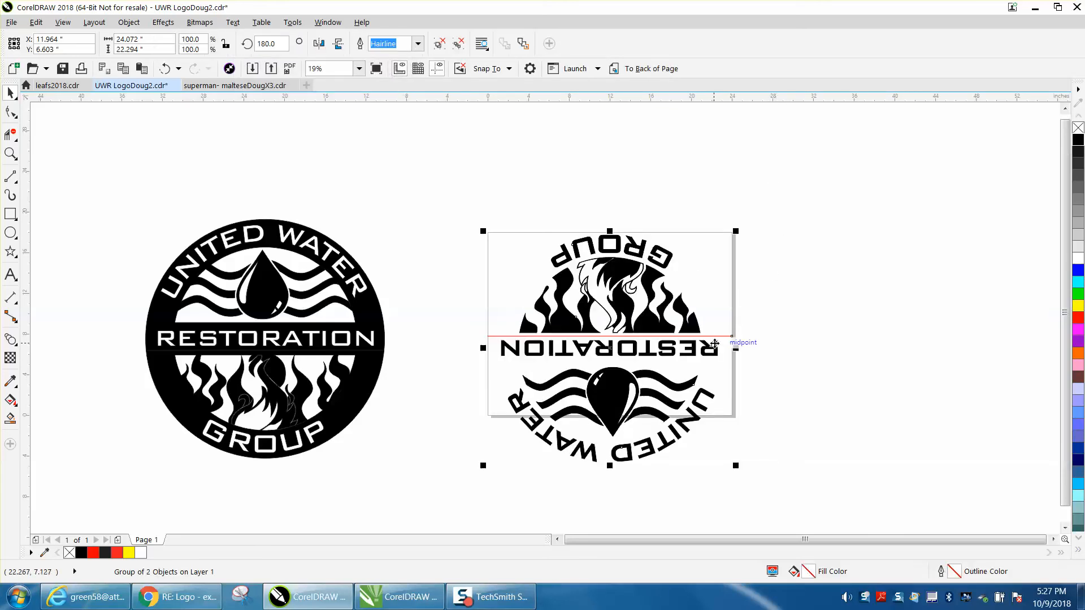
left_click(129, 22)
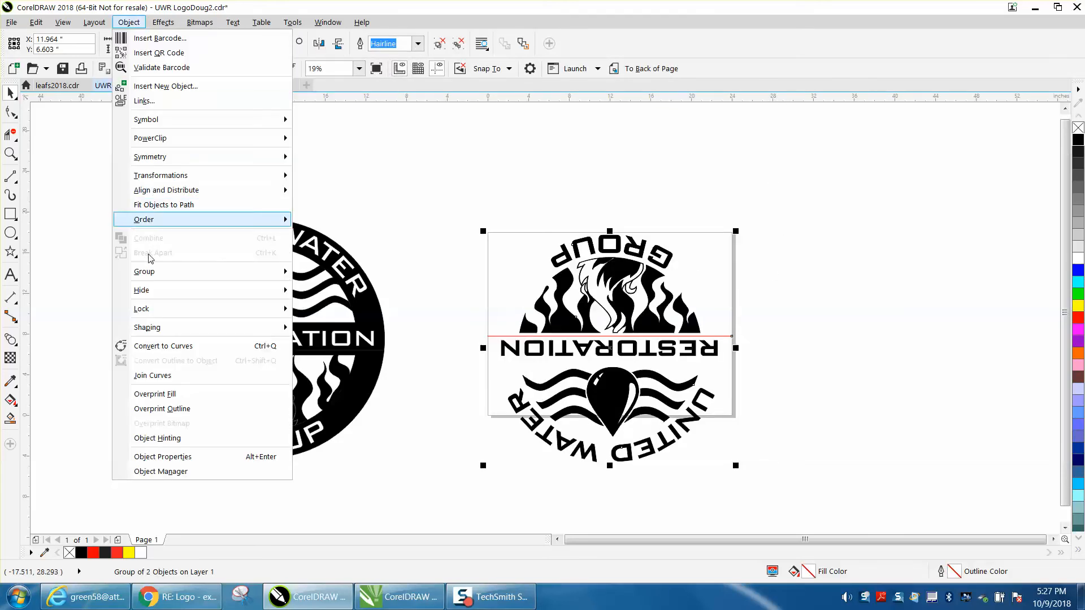
mouse_move(157, 272)
left_click(367, 288)
left_click(403, 277)
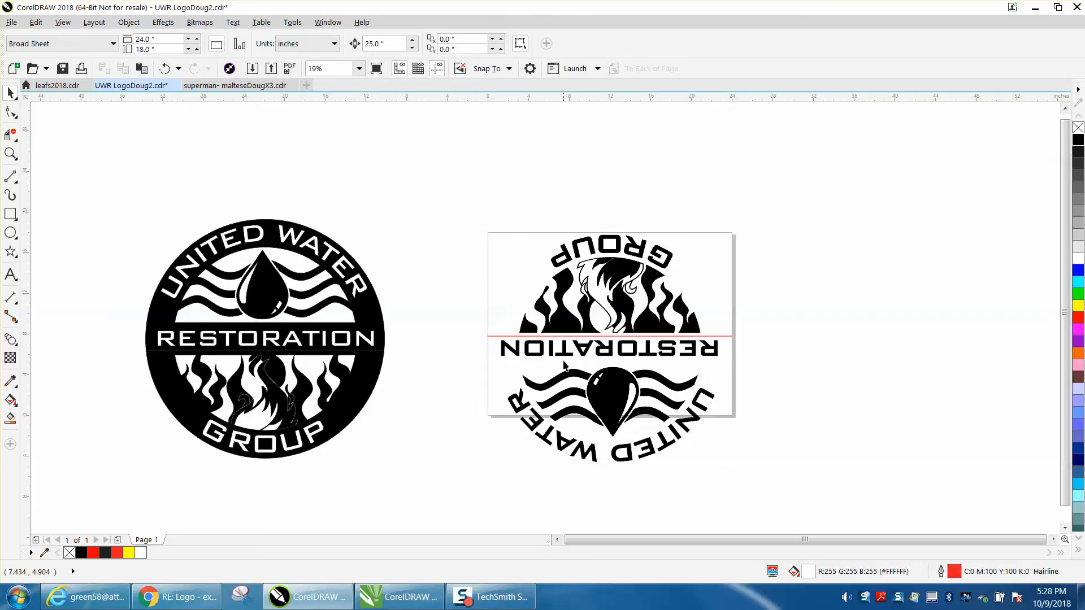
Nudge the upside-down UNITED WATER RESTORATION half 50 inches to the right, off the page.
left_click(567, 352)
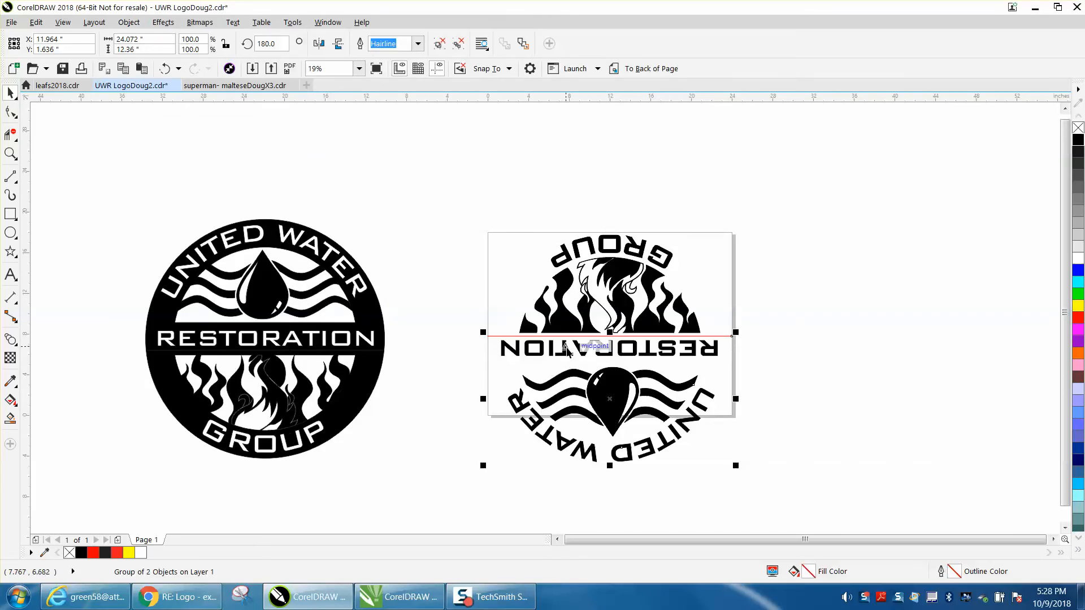
key("Right")
key("Right")
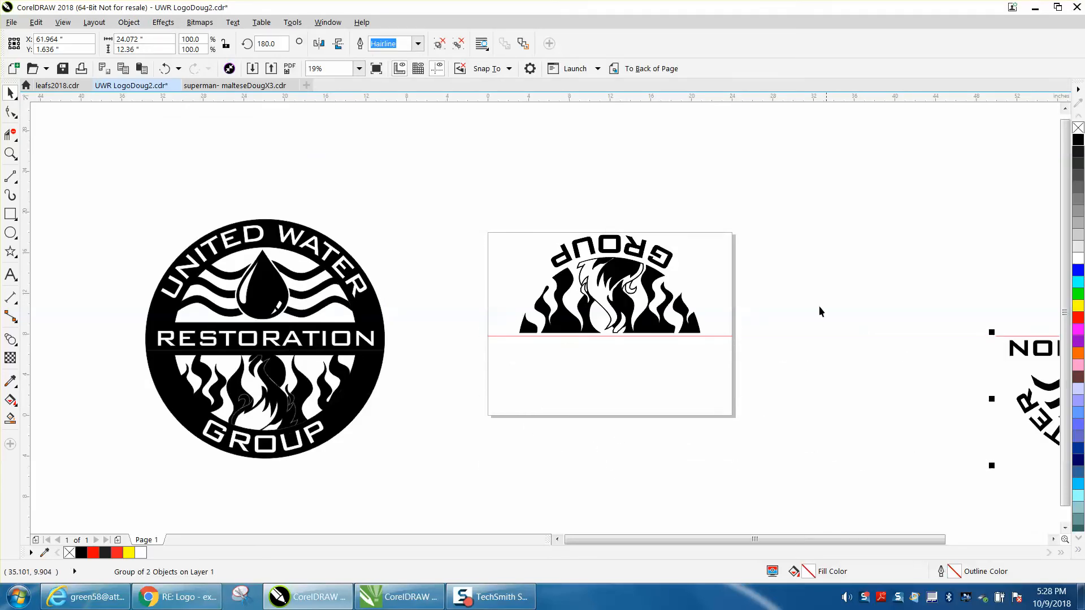
Add a vertical dimension from the page's top edge to the red line under the inverted flames, and read its value.
left_click(11, 153)
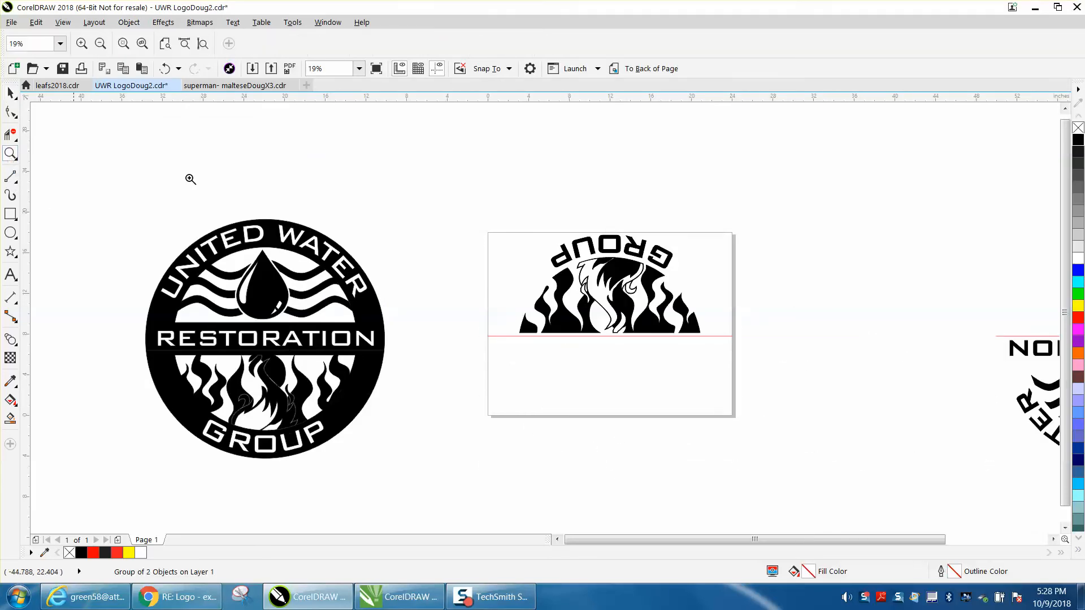
left_click_drag(459, 225, 802, 396)
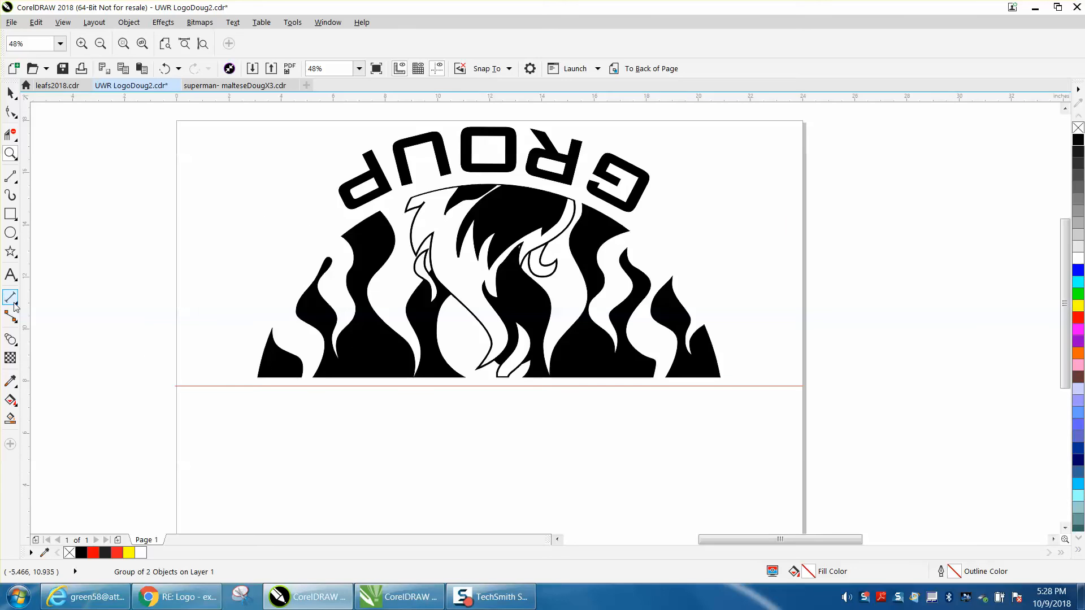
left_click(13, 301)
left_click_drag(188, 122, 187, 386)
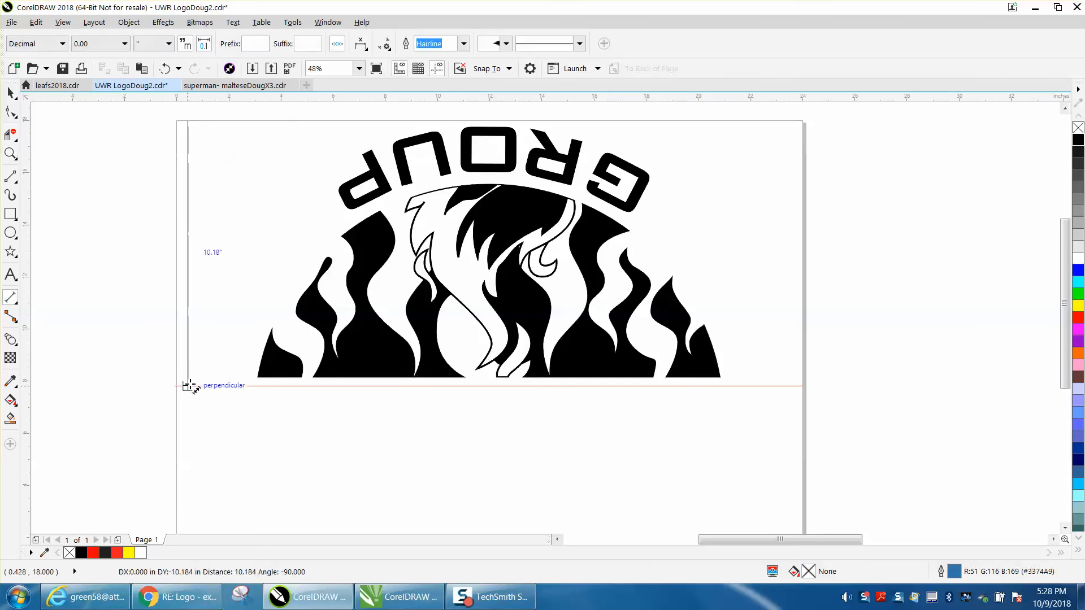
left_click(147, 382)
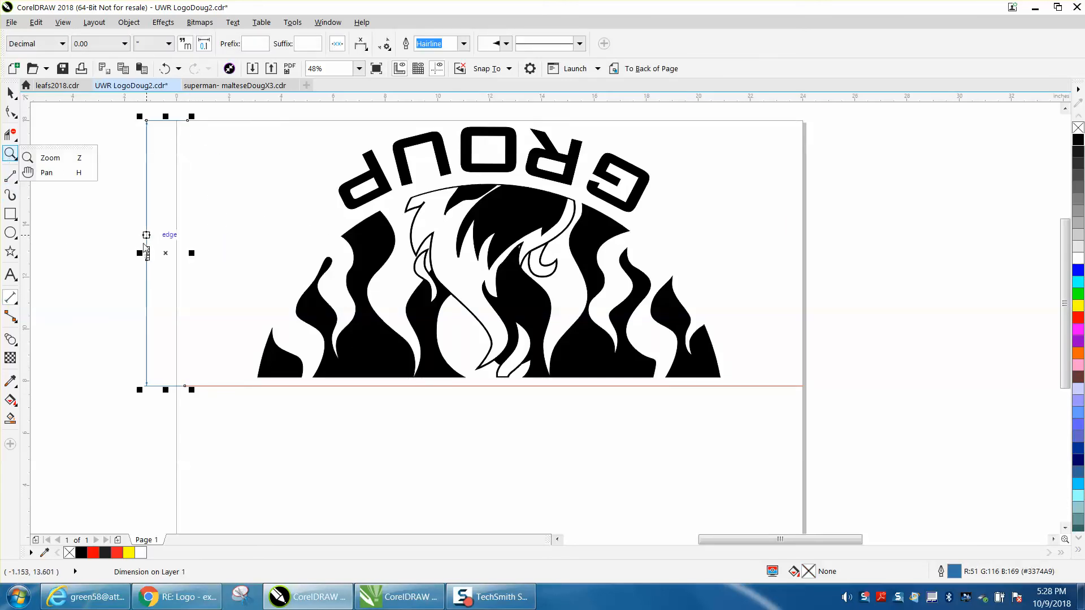
left_click(10, 157)
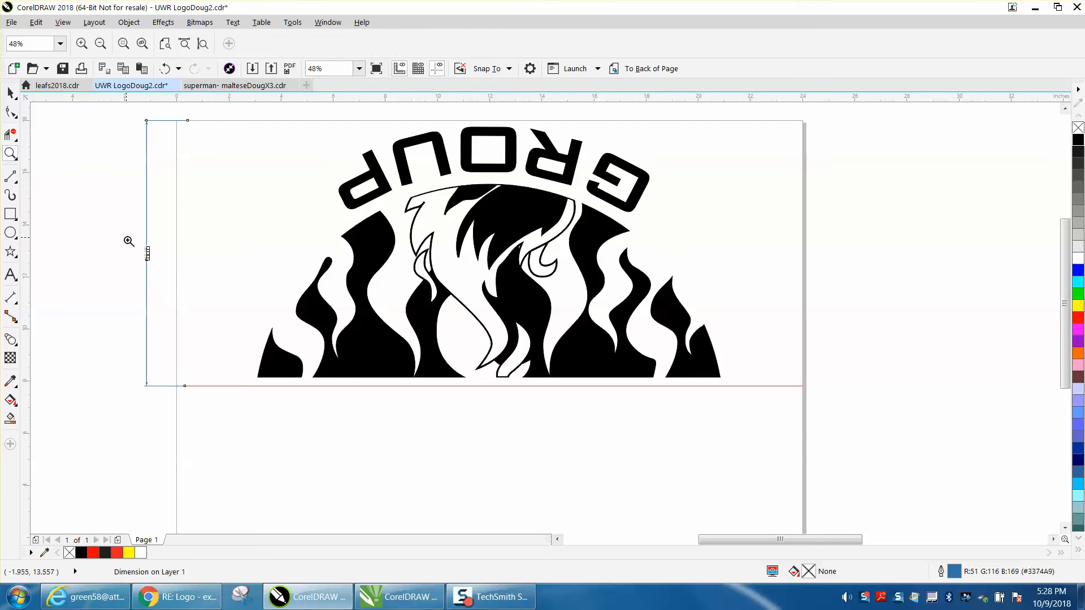
left_click_drag(123, 239, 187, 270)
scroll(171, 246, "down", 3)
scroll(300, 253, "down", 1)
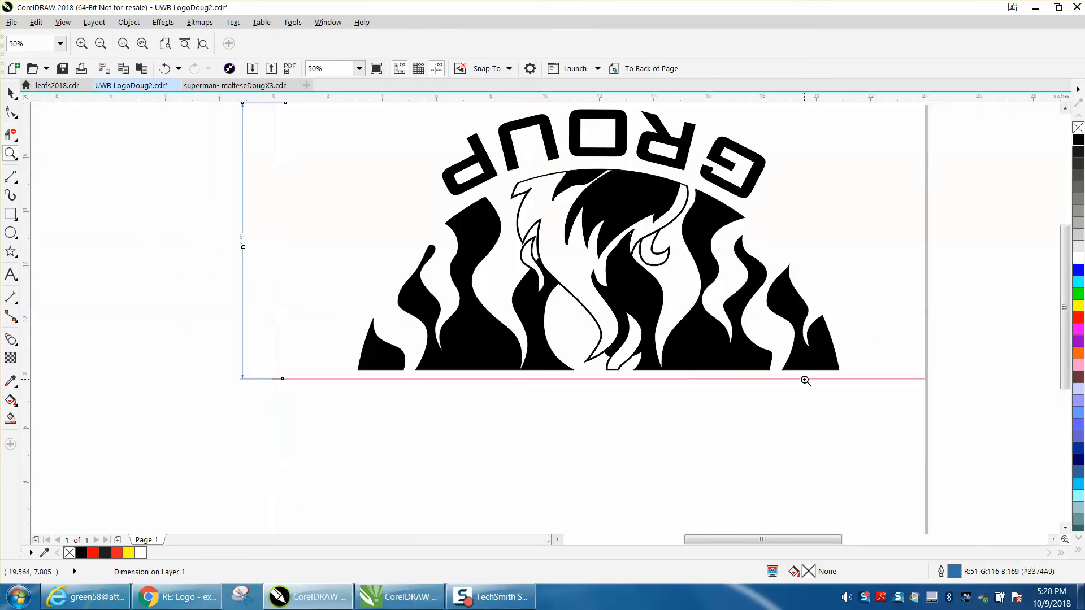
scroll(333, 298, "down", 1)
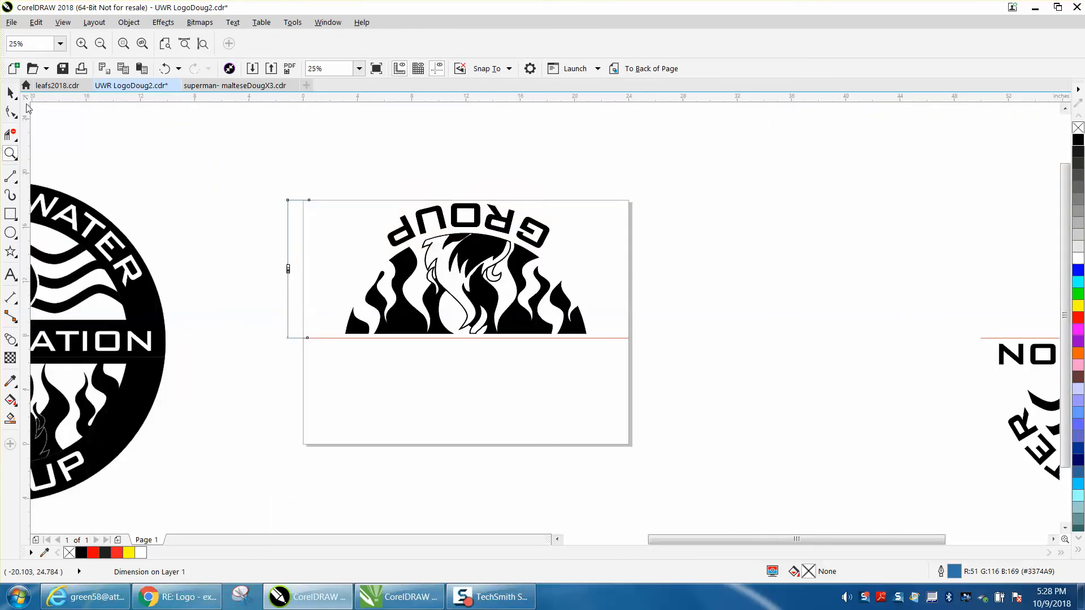
Nudge the upside-down UNITED WATER RESTORATION half 50 inches back to the left, beneath the flame-and-GROUP half.
left_click(10, 92)
left_click(1016, 357)
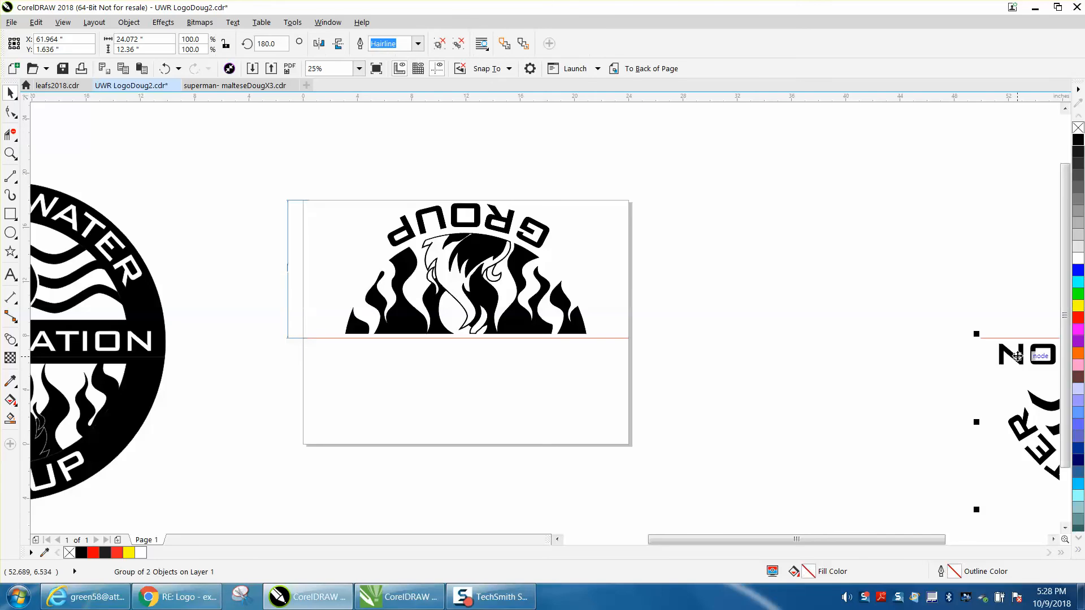
key("Left")
key("Left")
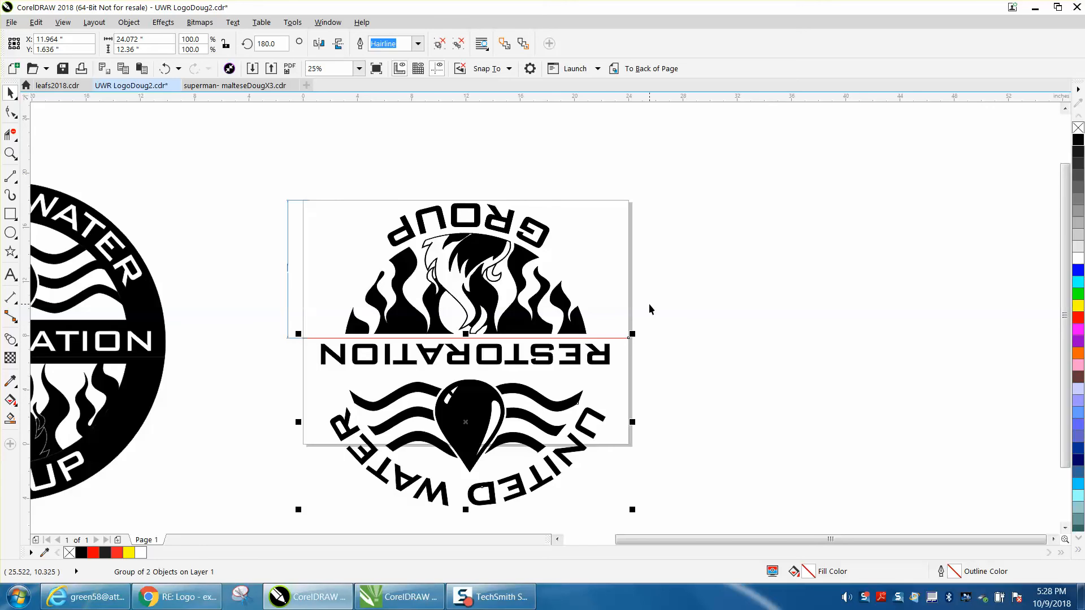
scroll(649, 304, "down", 2)
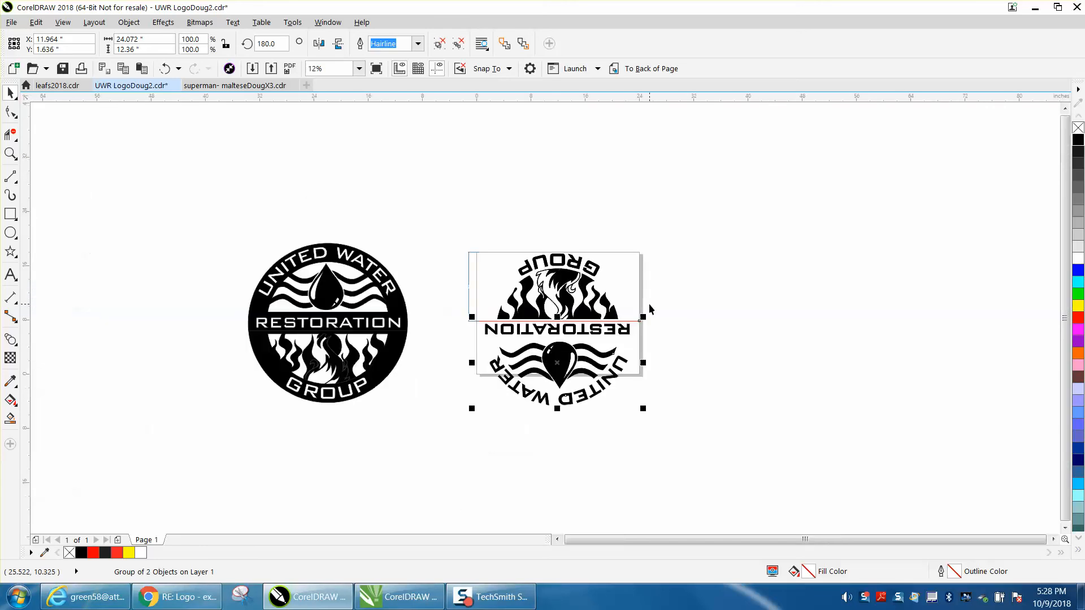
left_click(10, 153)
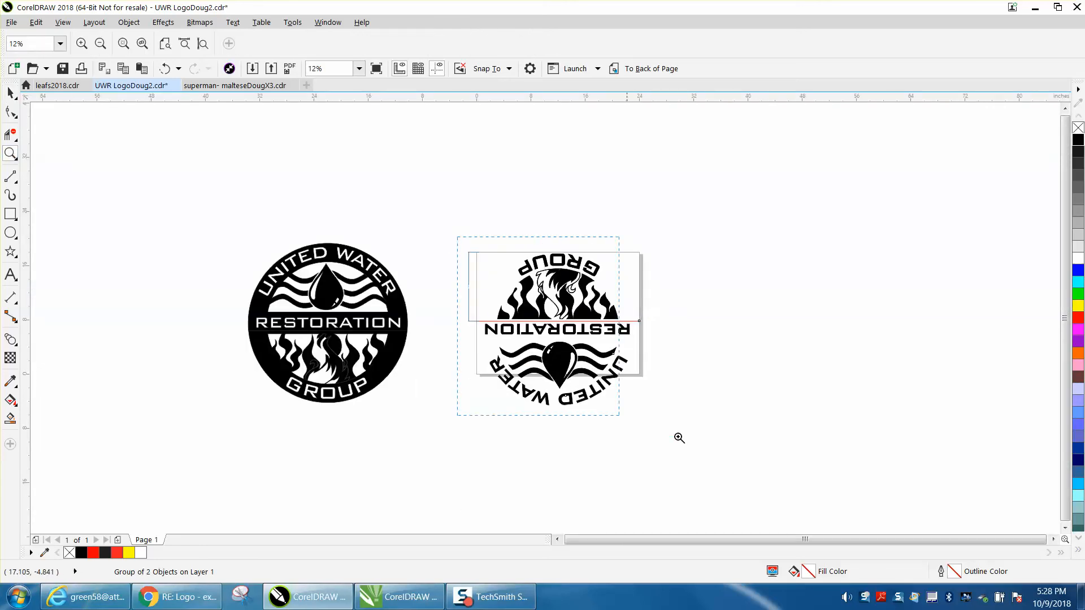
left_click(751, 449)
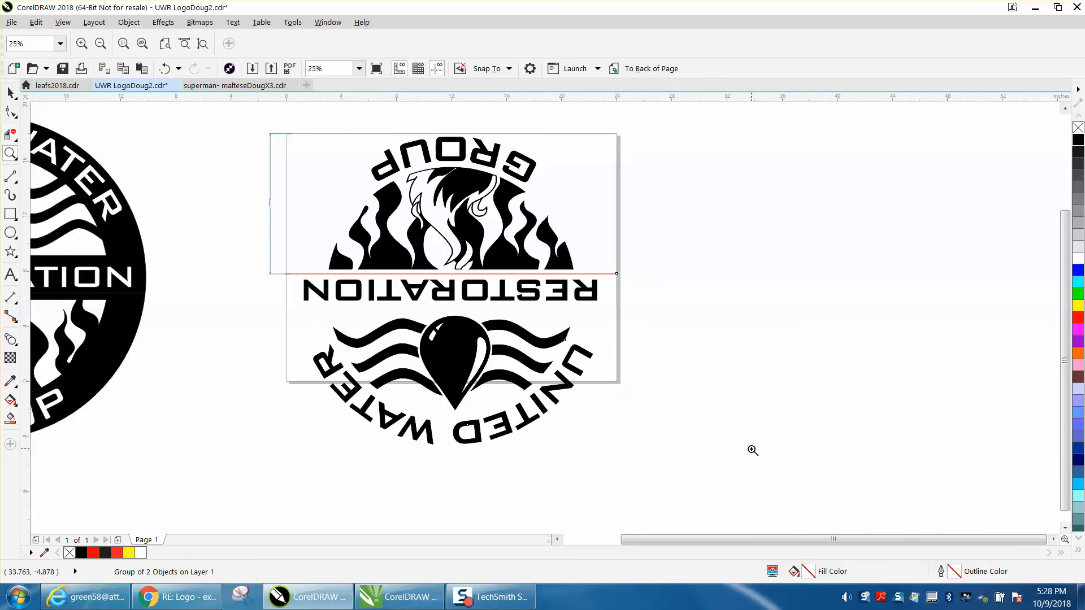